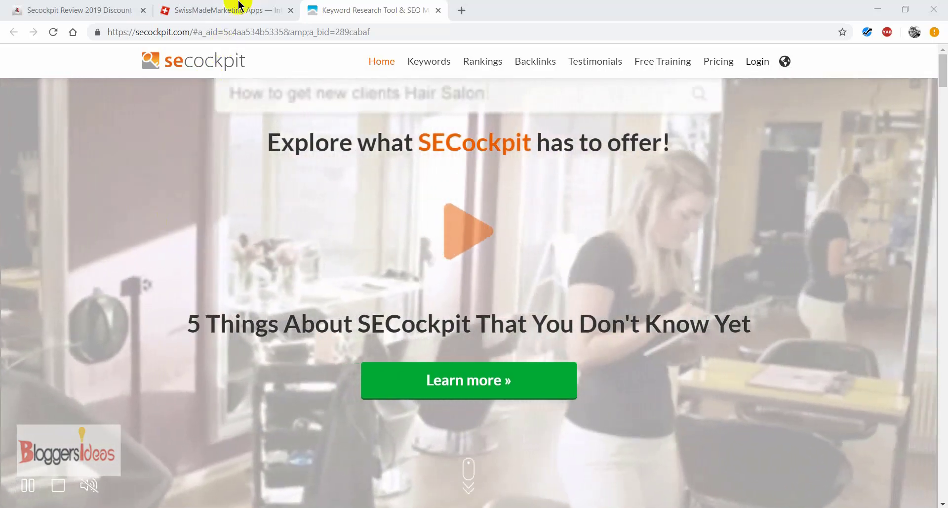
Glance at the SECockpit site tab, then return to the Apps tab's SEO keyword results
left_click(245, 6)
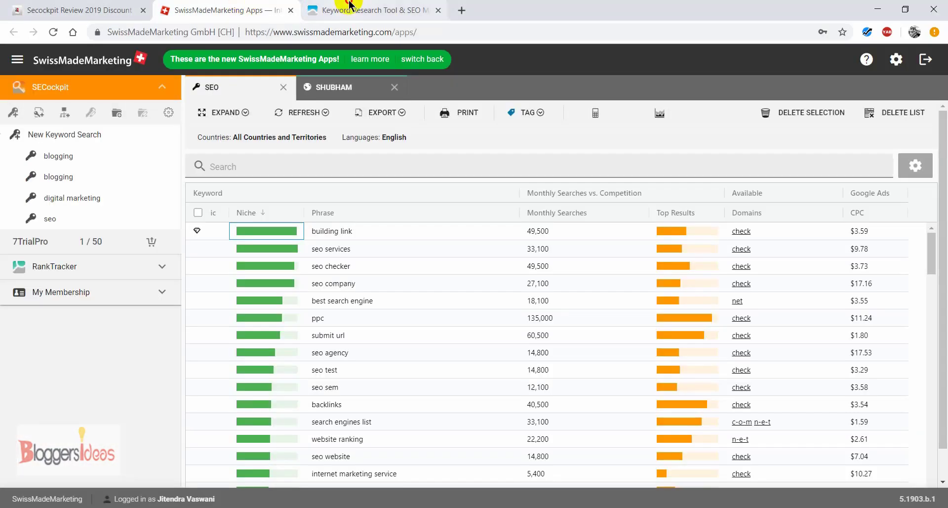
left_click(378, 8)
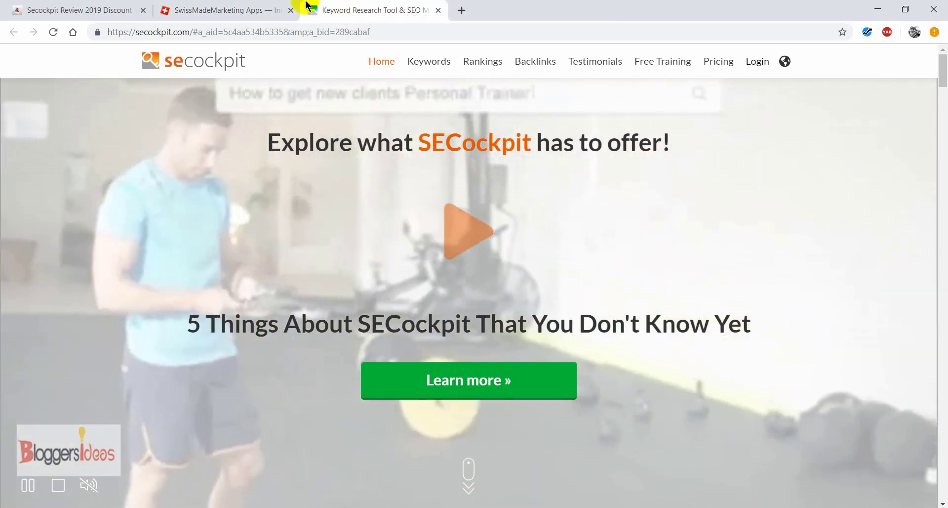
left_click(232, 6)
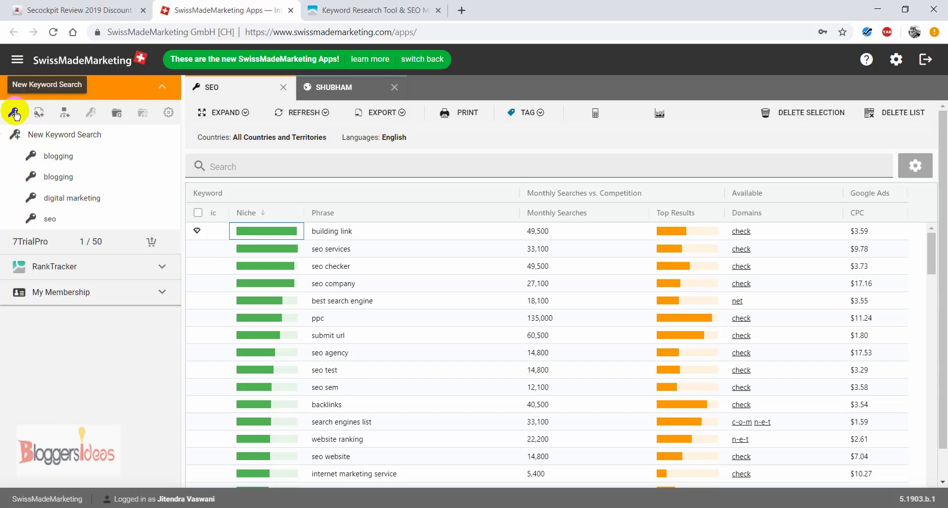
Start a new keyword search seeded with 'digital marketing', keeping Location at All Countries
left_click(25, 137)
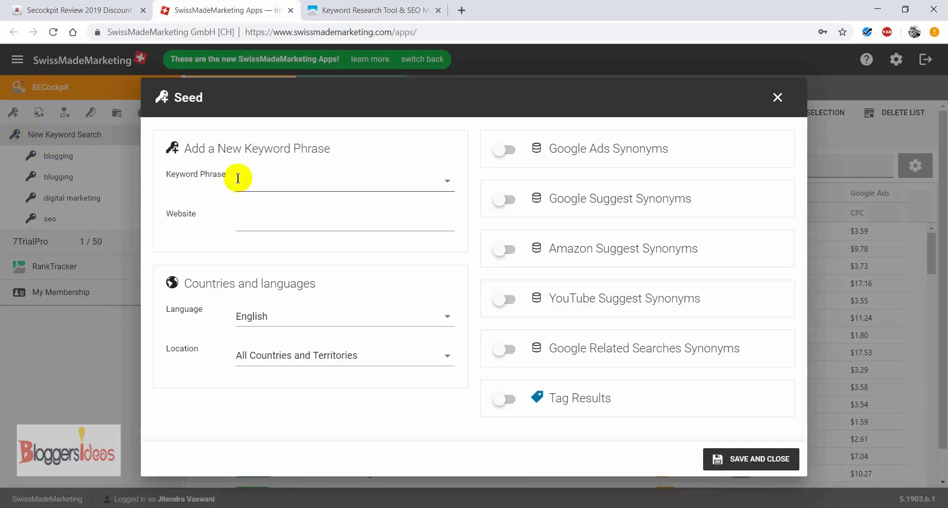
left_click(243, 176)
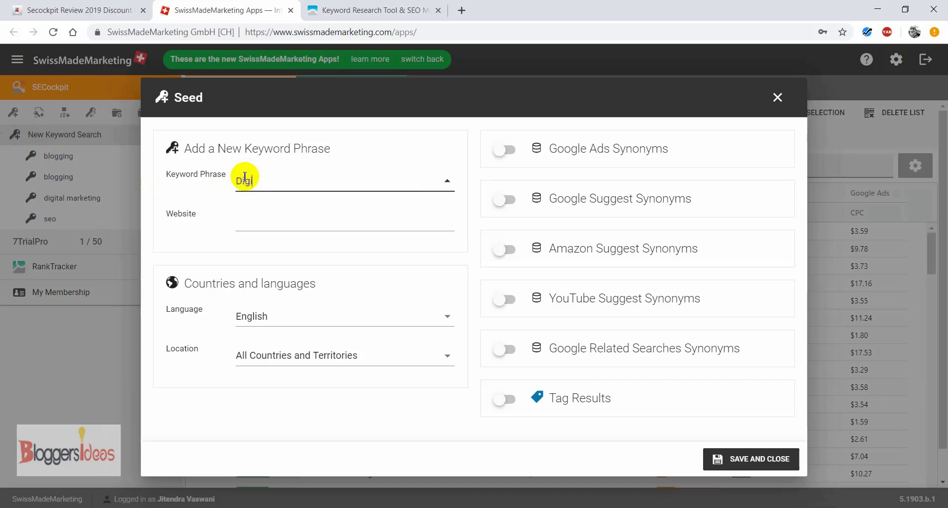
type("Digital Mar")
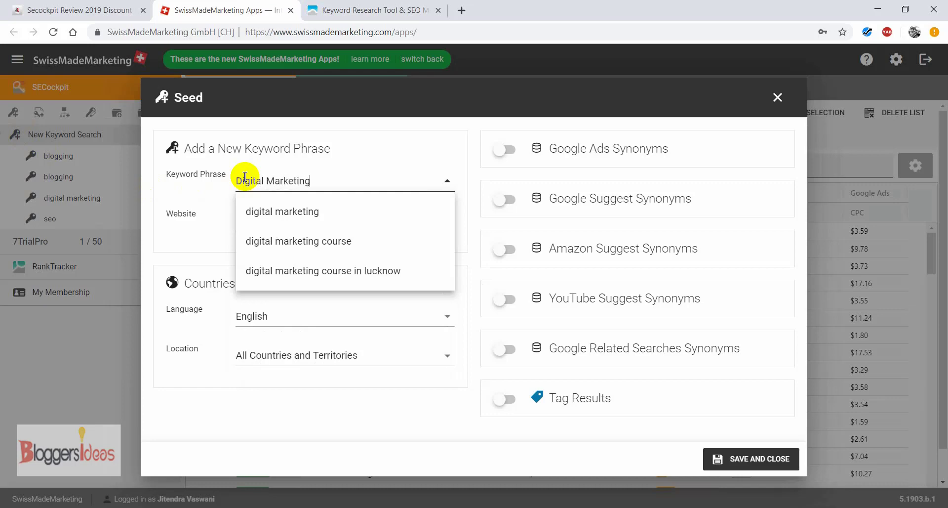
type("keting")
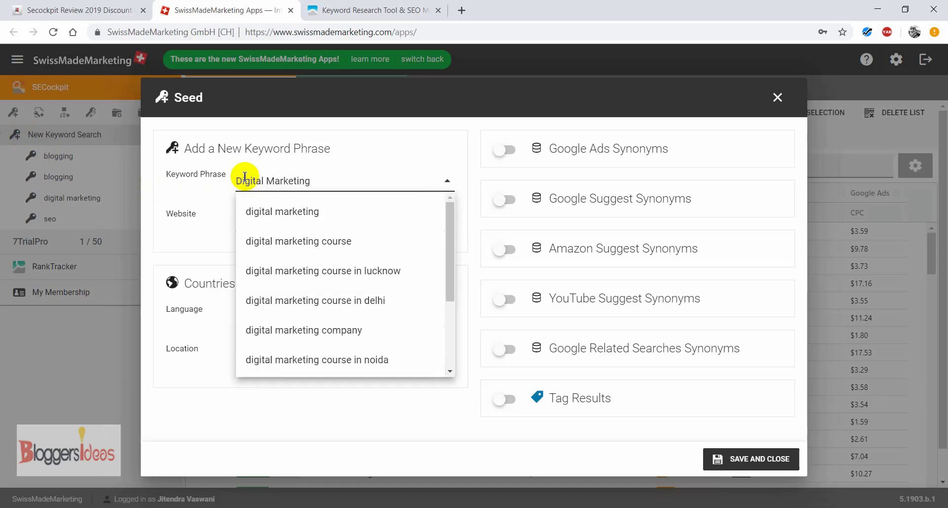
left_click(281, 210)
left_click(233, 226)
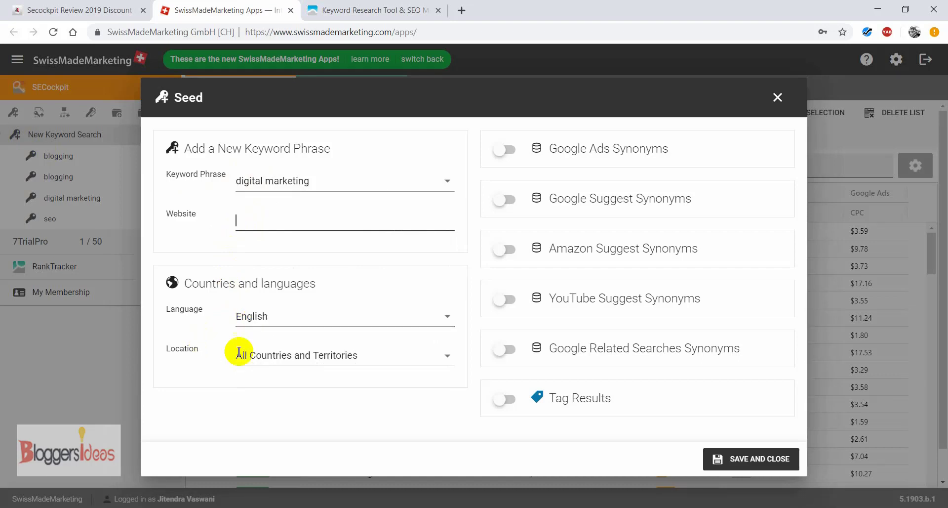
left_click(310, 353)
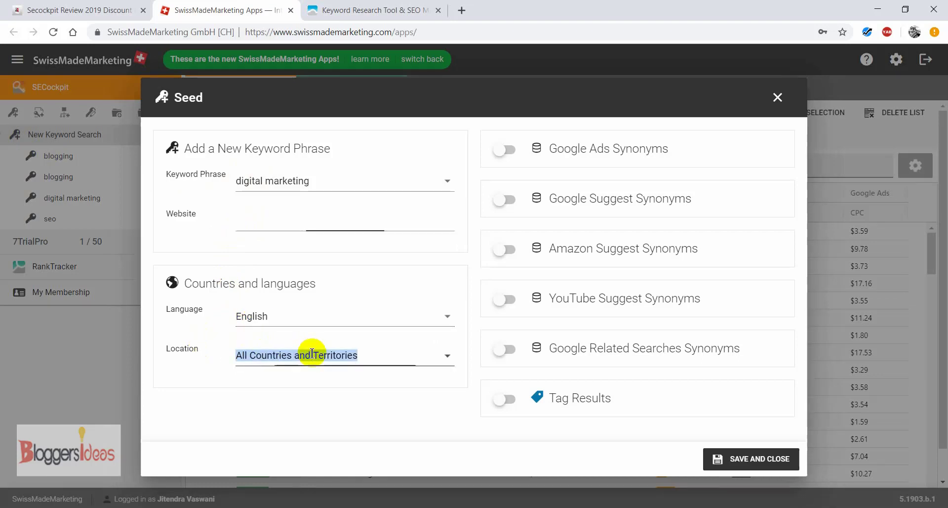
left_click(328, 400)
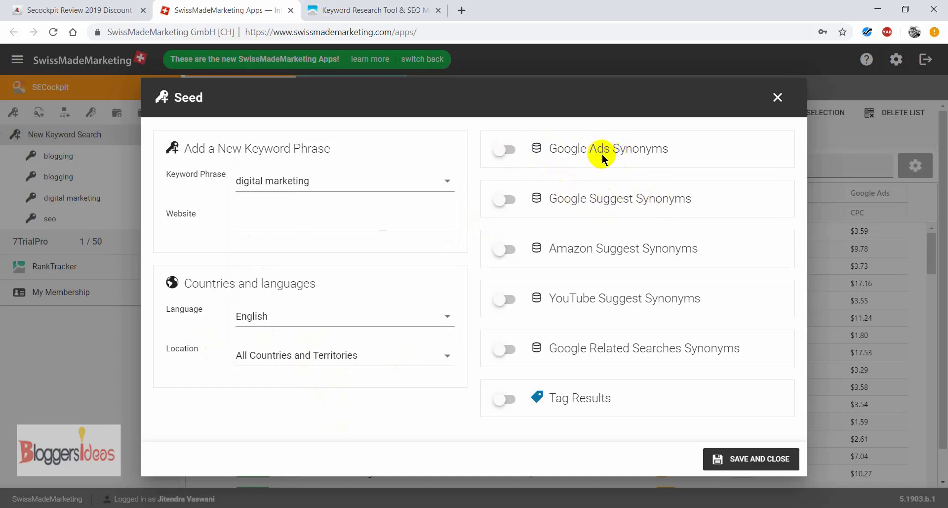
Turn on Google Ads Synonyms, keep minimum monthly searches at 30, and save the seed settings
left_click(510, 152)
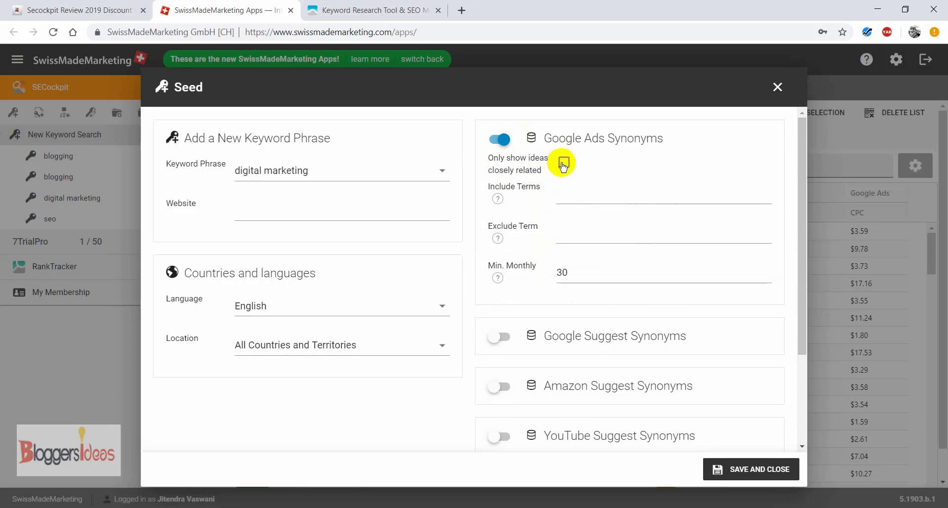
left_click(580, 194)
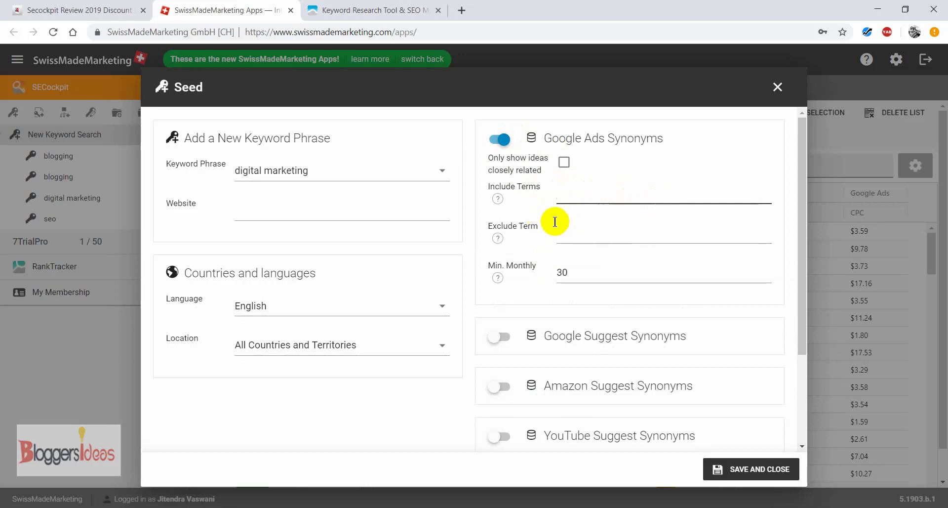
left_click(578, 235)
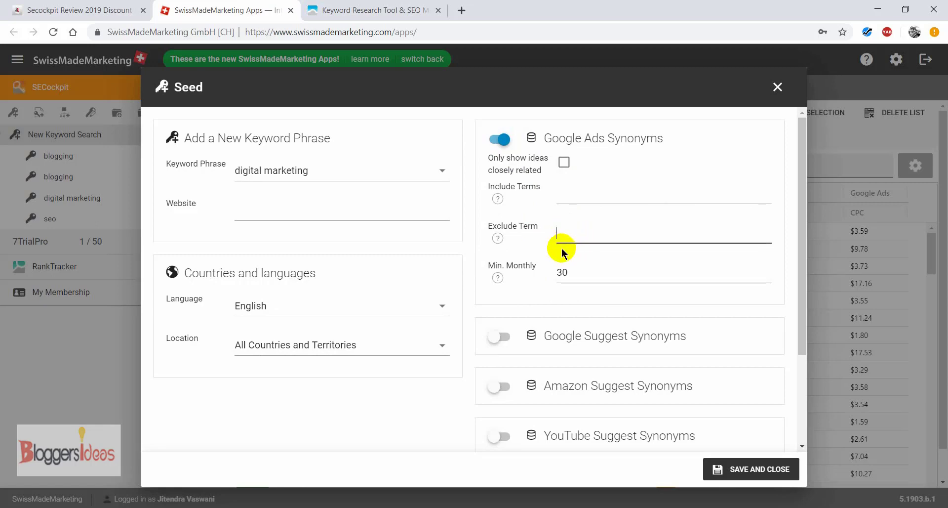
scroll(543, 279, "down", 3)
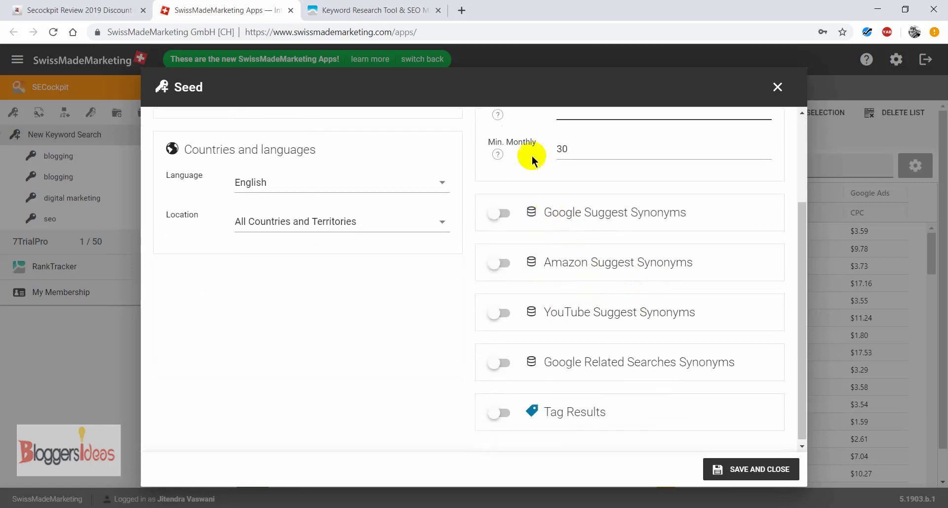
left_click(587, 153)
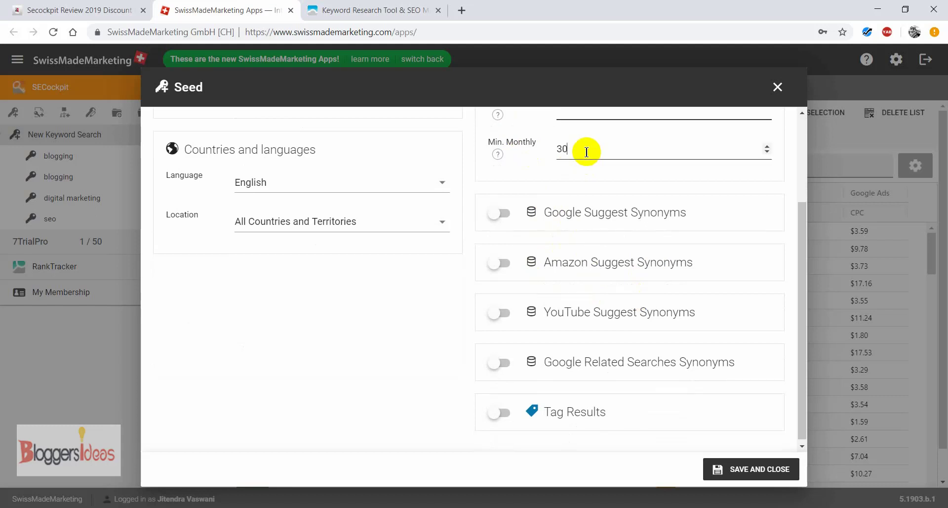
left_click(524, 185)
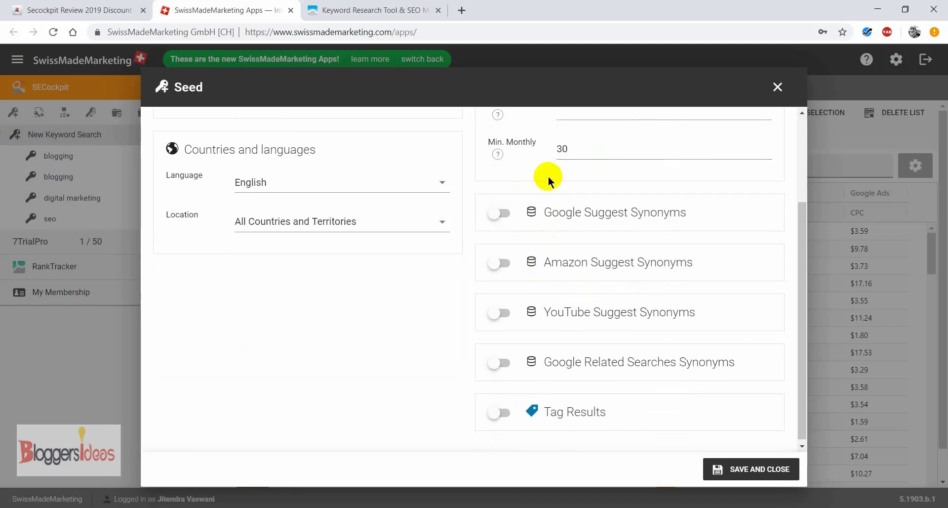
scroll(568, 213, "down", 1)
left_click(761, 470)
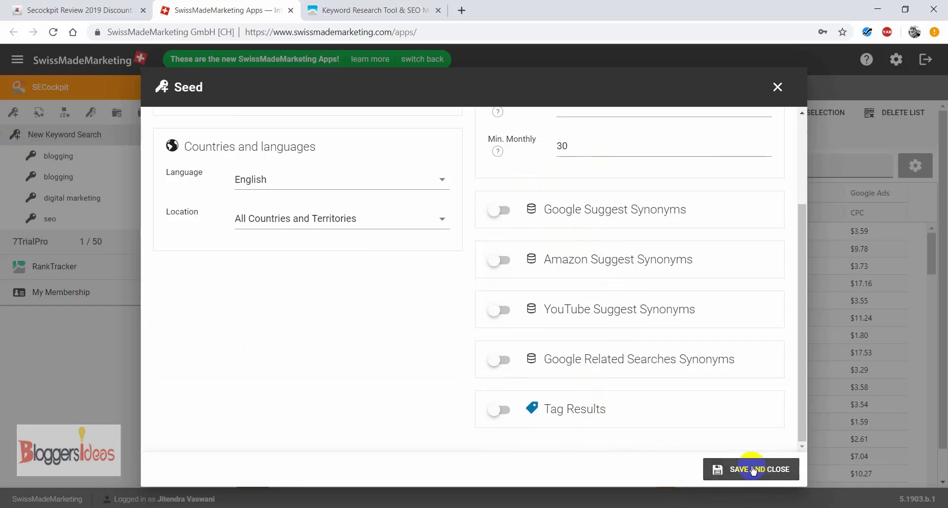
Launch the digital marketing search and scroll through results led by 'marketing agency' (33,100 searches)
left_click(749, 471)
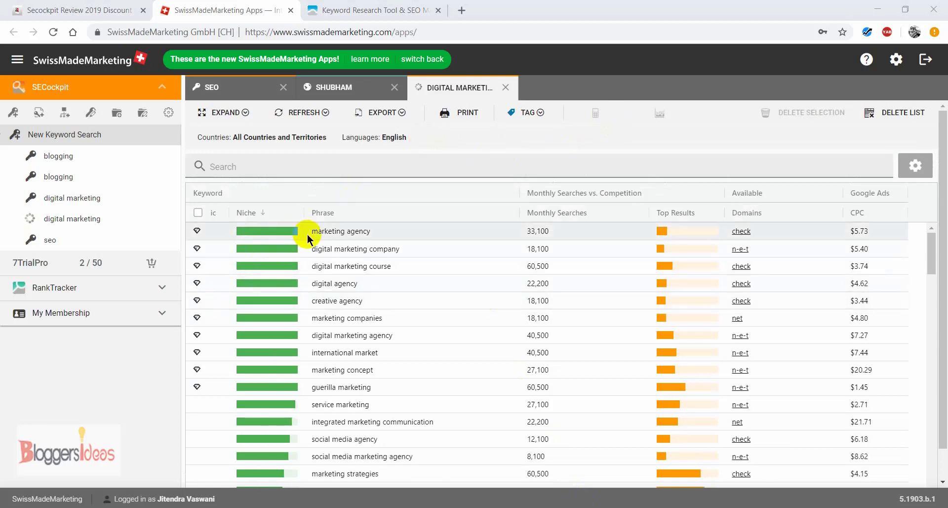
scroll(318, 304, "down", 2)
scroll(316, 297, "up", 2)
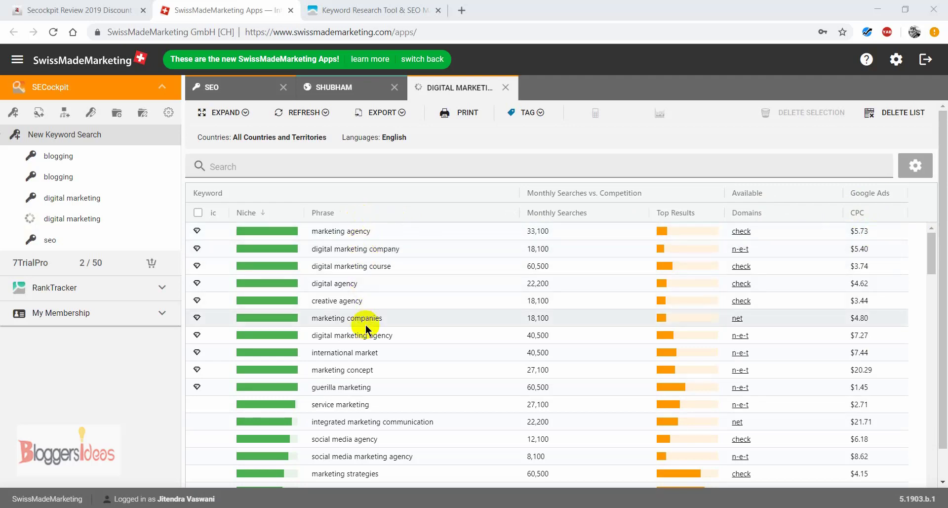
scroll(360, 345, "down", 5)
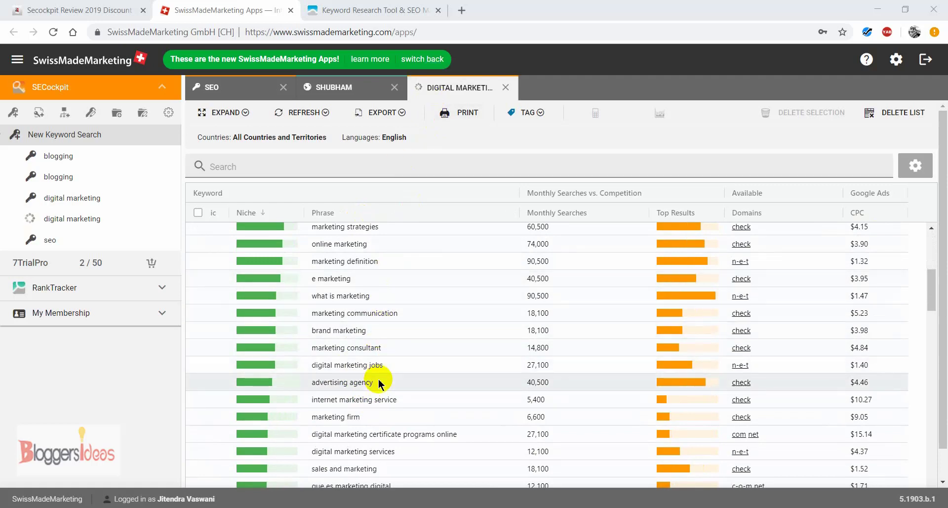
scroll(379, 383, "up", 5)
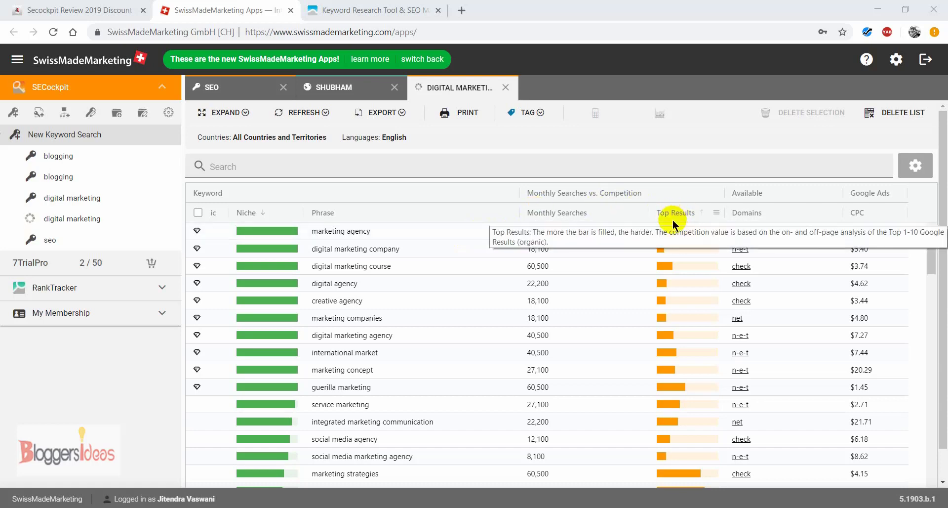
Open the Conversion Calculator for 'marketing agency', projecting 662 sales and $66,200 revenue
left_click(659, 230)
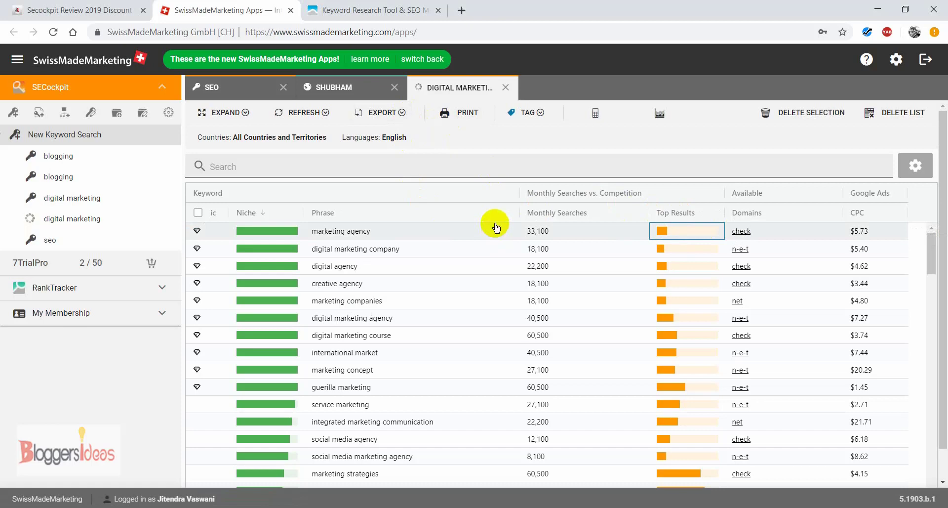
left_click(599, 114)
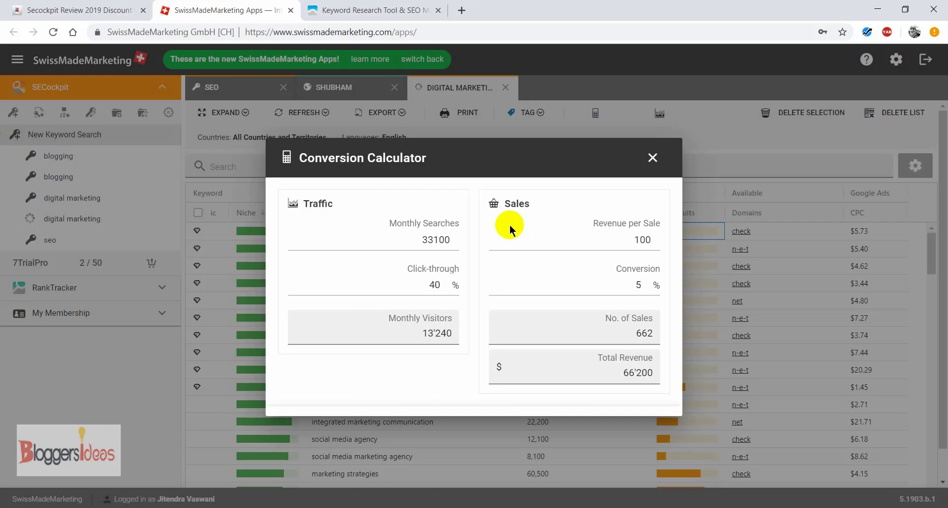
Close the Conversion Calculator to return to the digital marketing keyword list
left_click(659, 164)
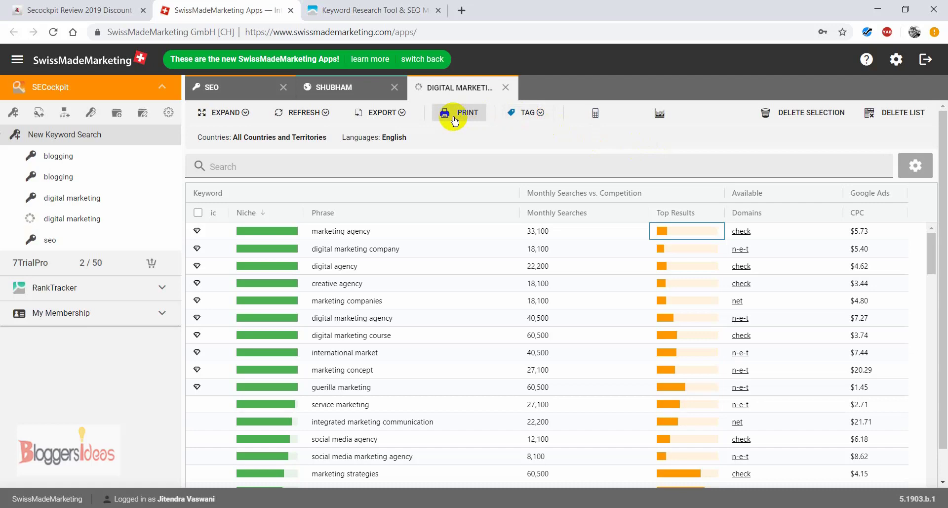
left_click(398, 118)
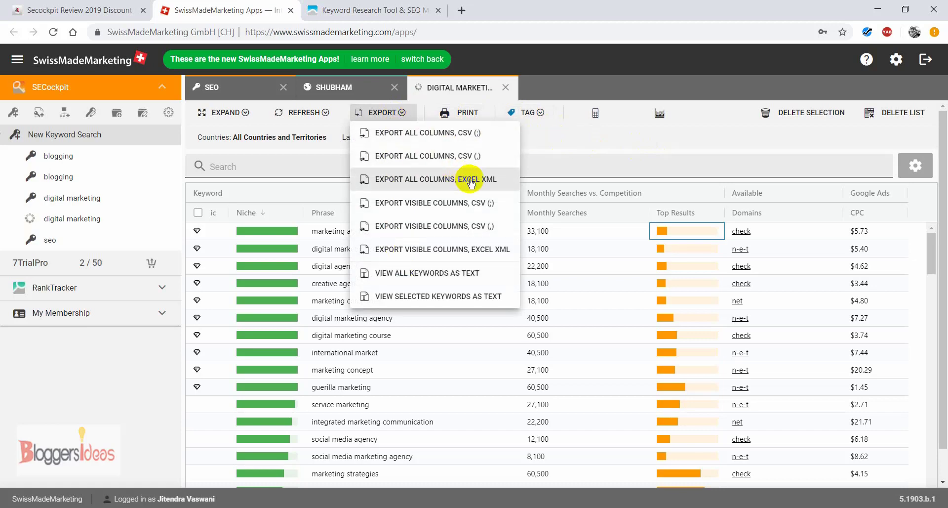
left_click(545, 162)
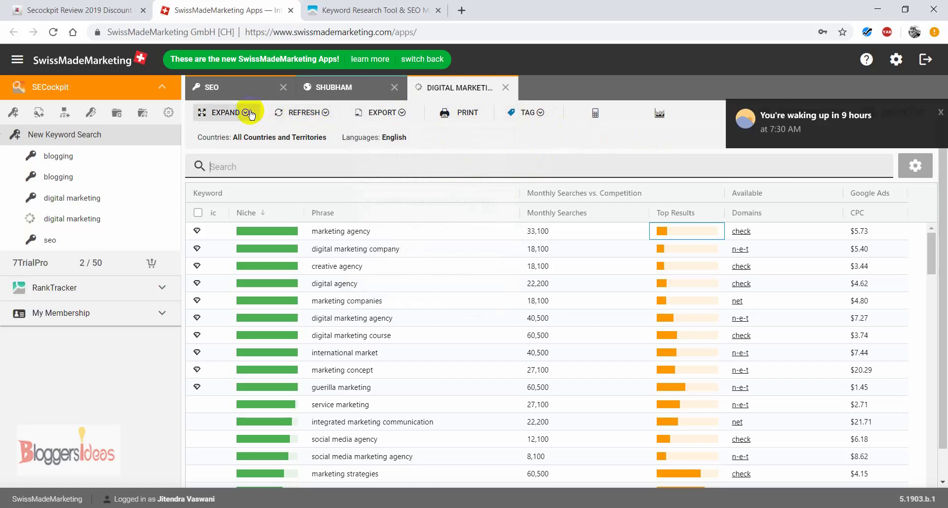
left_click(935, 128)
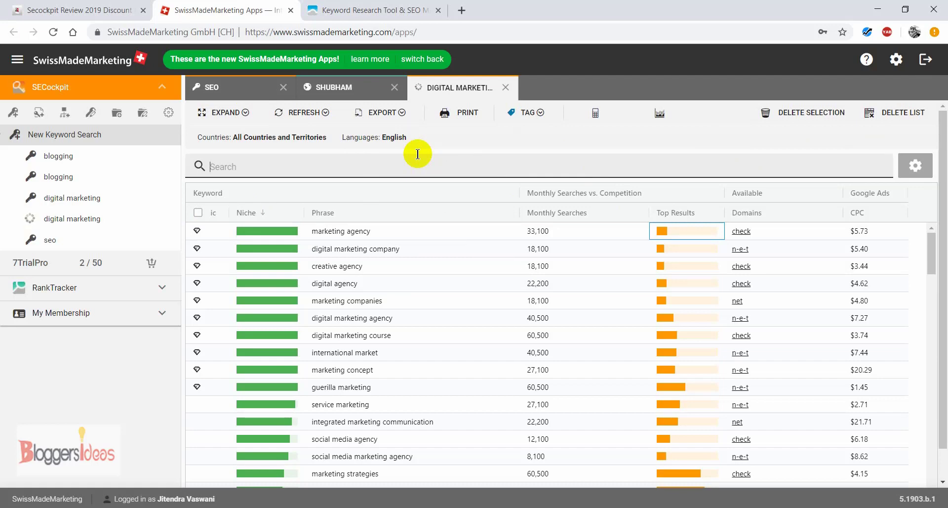
Scroll the digital marketing keyword table, then load the saved 'blogging' search
scroll(403, 284, "down", 1)
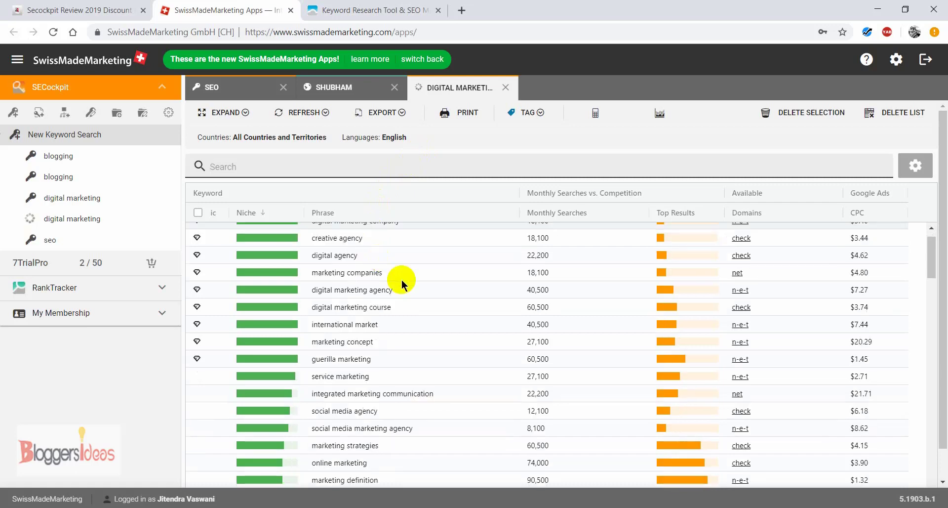
scroll(390, 345, "down", 10)
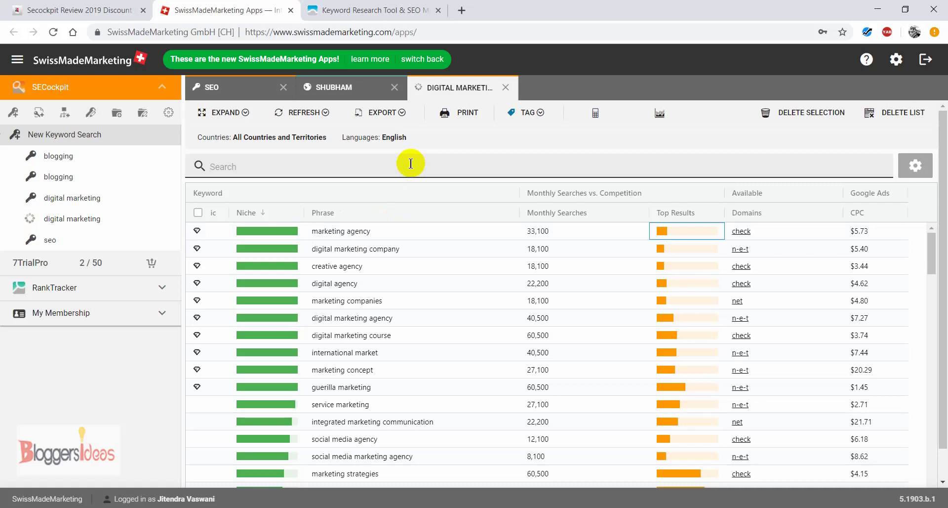
left_click(71, 156)
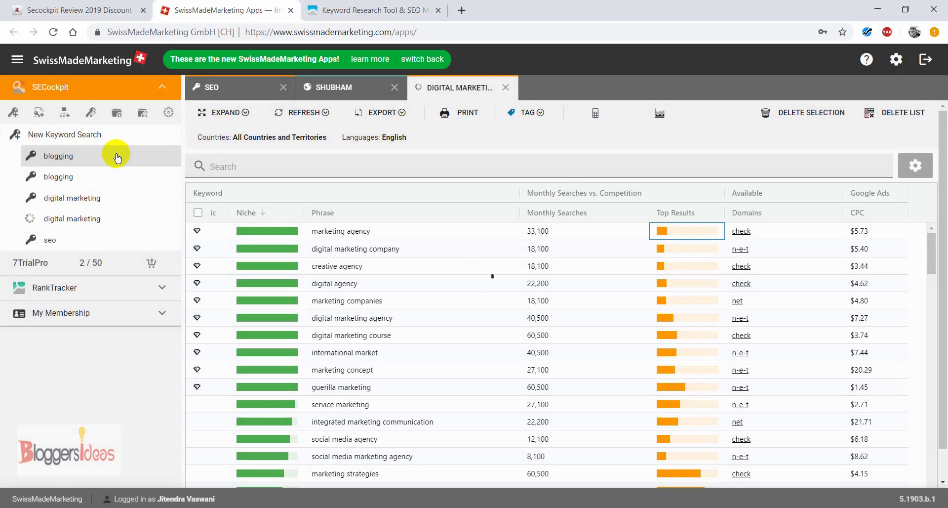
Open the blogging search as its own results tab alongside the SEO list
left_click(236, 90)
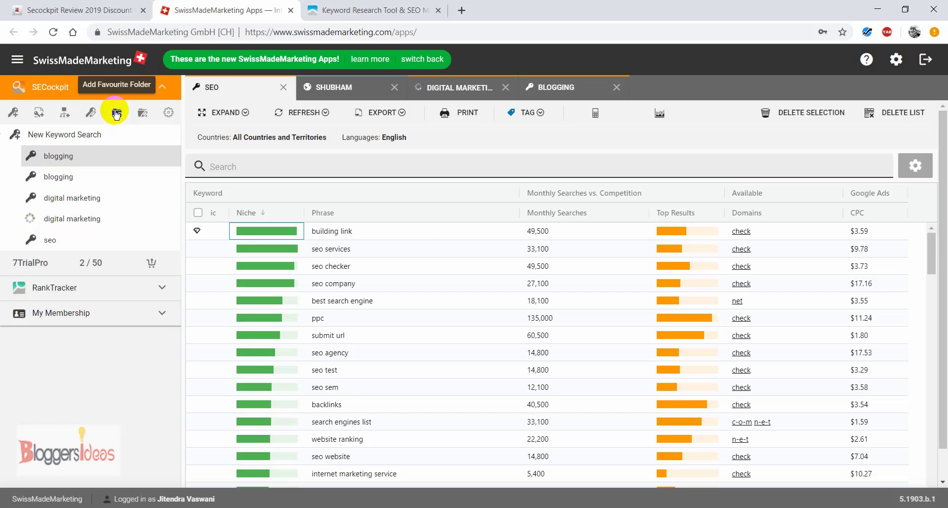
Review the Filter and Compare URLs settings, then close Settings to show the 590-phrase Blogging list
left_click(168, 113)
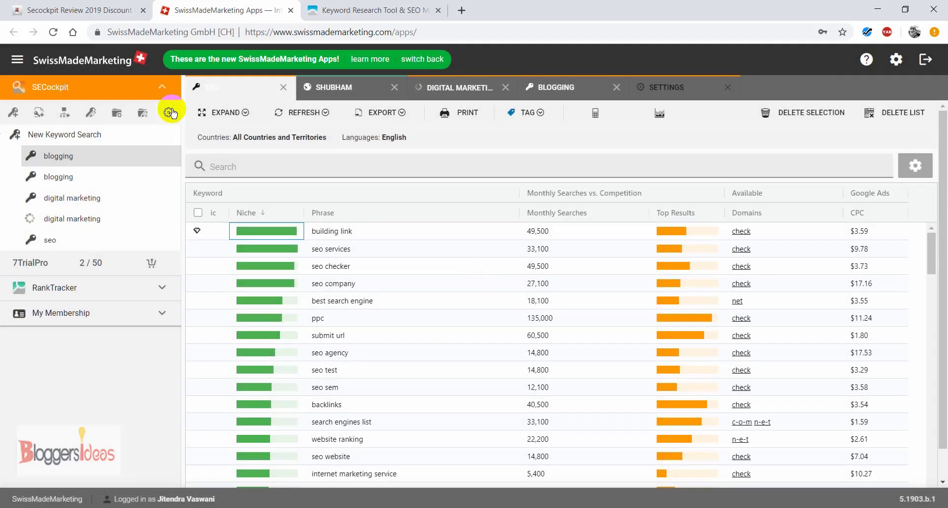
left_click(168, 112)
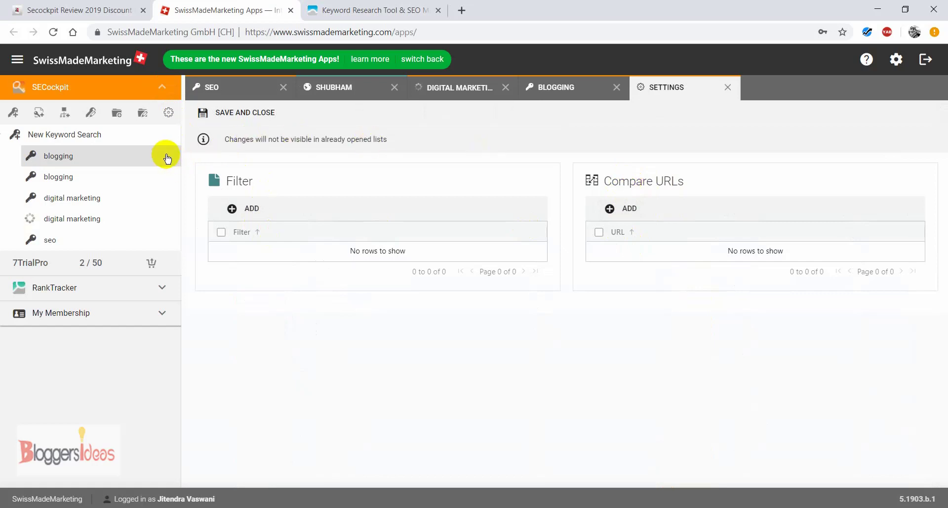
left_click(727, 88)
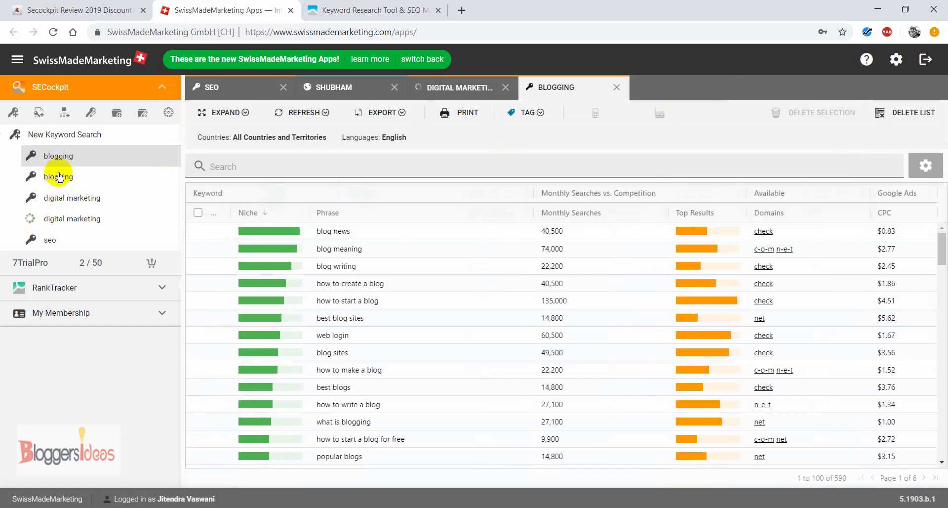
Expand the RankTracker section to list the tracked project using 3 of 100 slots
left_click(166, 292)
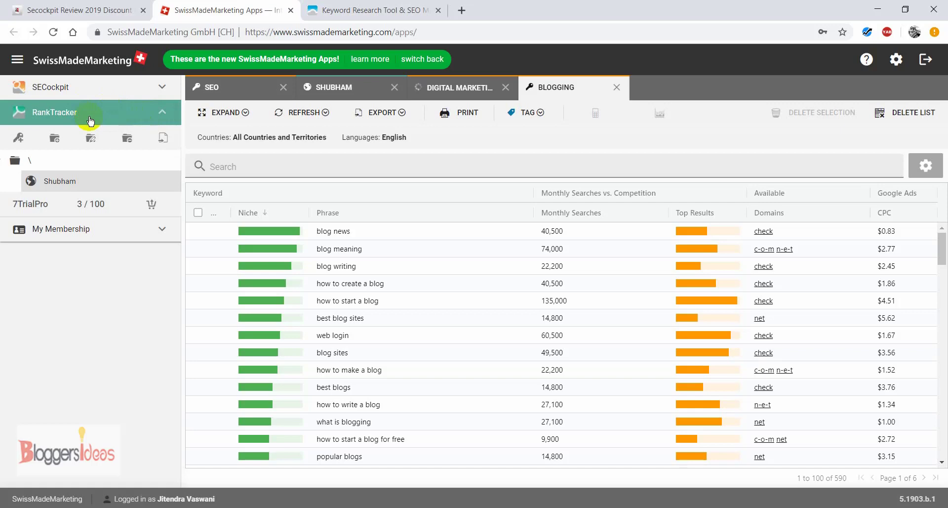
Open the tracked project under RankTracker and review its Ranking chart and Tracking table
left_click(70, 183)
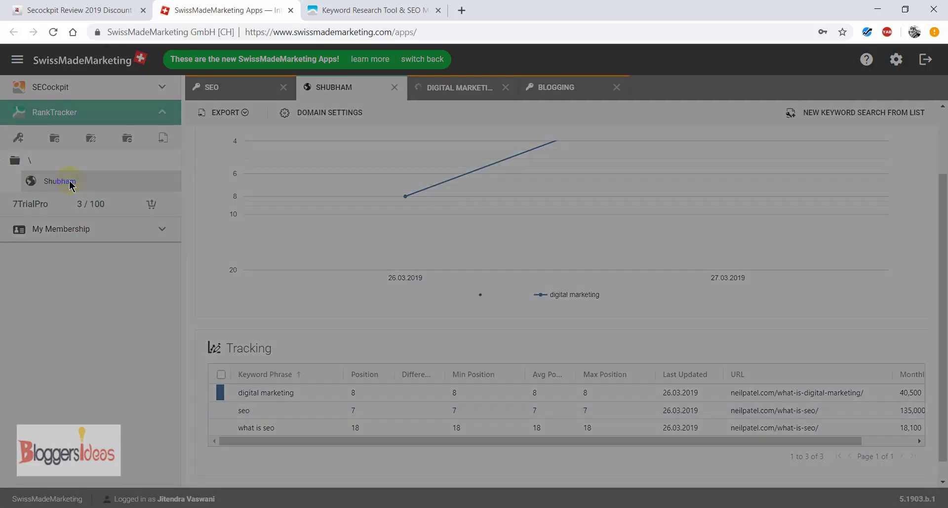
scroll(312, 286, "up", 2)
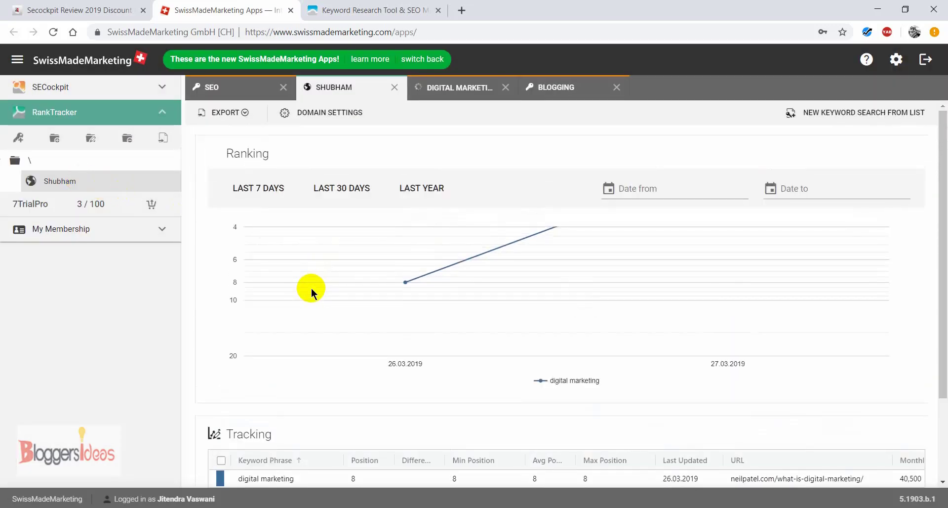
scroll(311, 291, "down", 2)
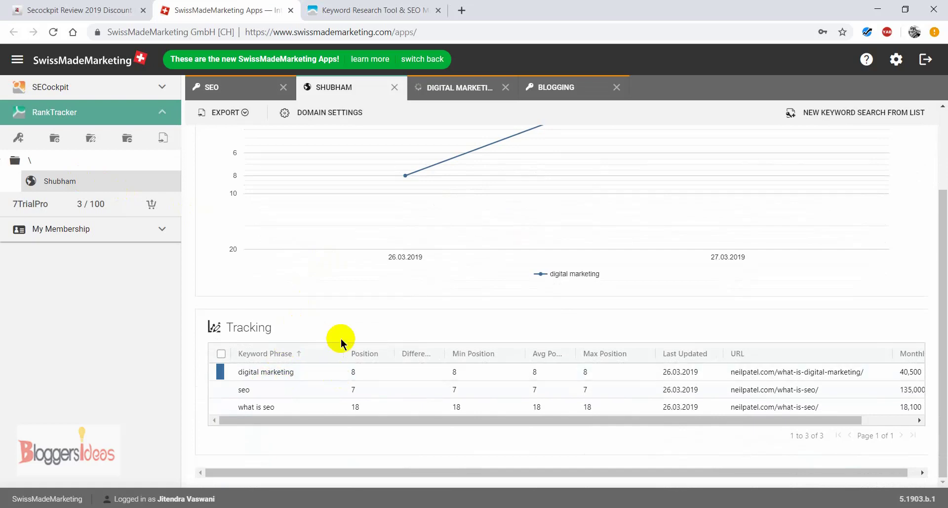
scroll(341, 341, "up", 2)
scroll(340, 341, "down", 2)
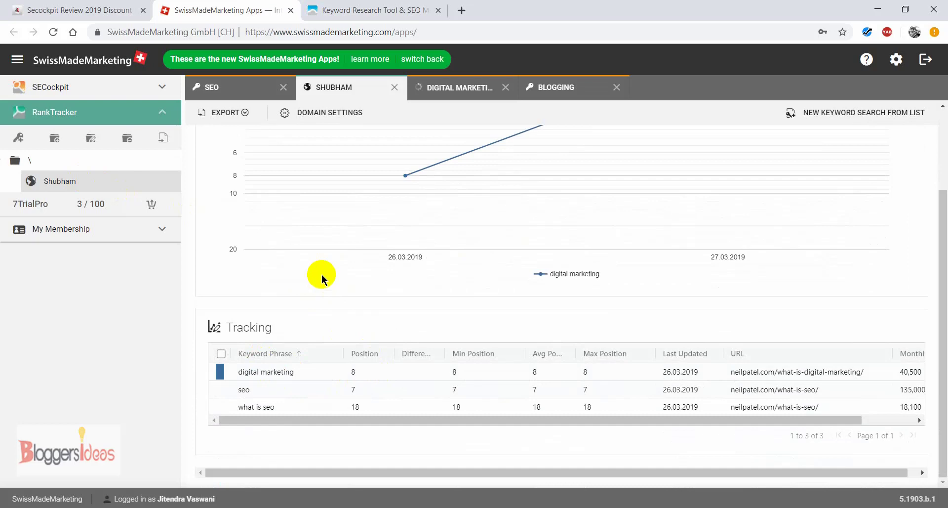
scroll(322, 274, "up", 2)
scroll(321, 274, "down", 2)
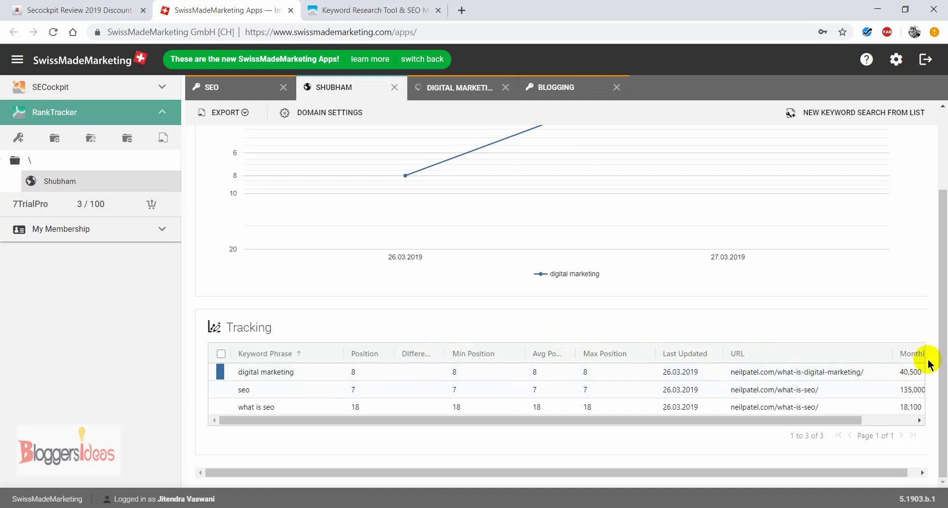
Scroll the tracking table across to Monthly Searches and back to Keyword Phrase
left_click(919, 420)
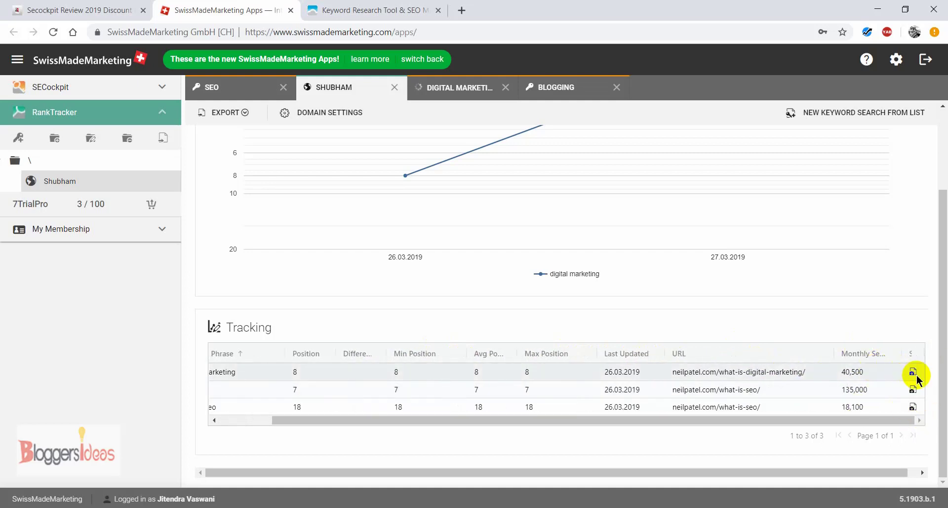
left_click(218, 420)
left_click(218, 420)
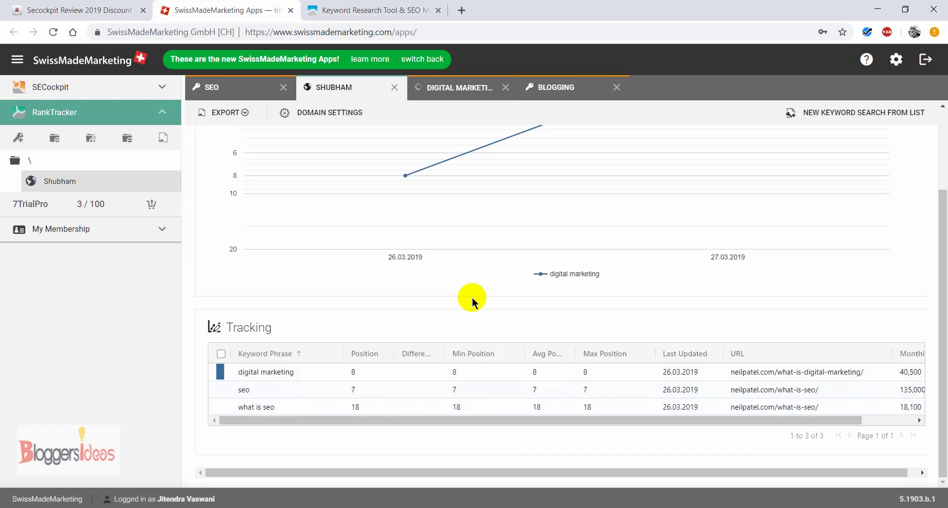
scroll(473, 302, "up", 2)
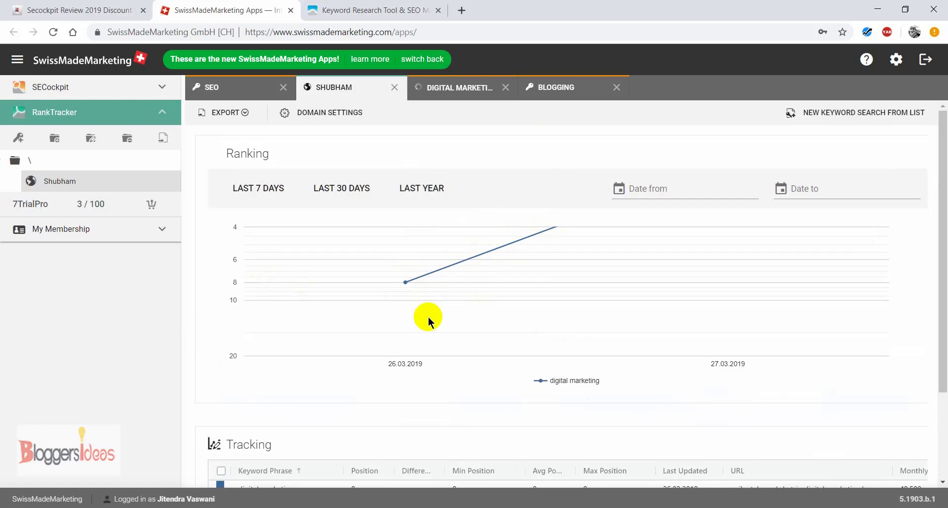
Open and close the ranking chart's Date from calendar, then go to the SECockpit homepage tab
scroll(358, 296, "down", 1)
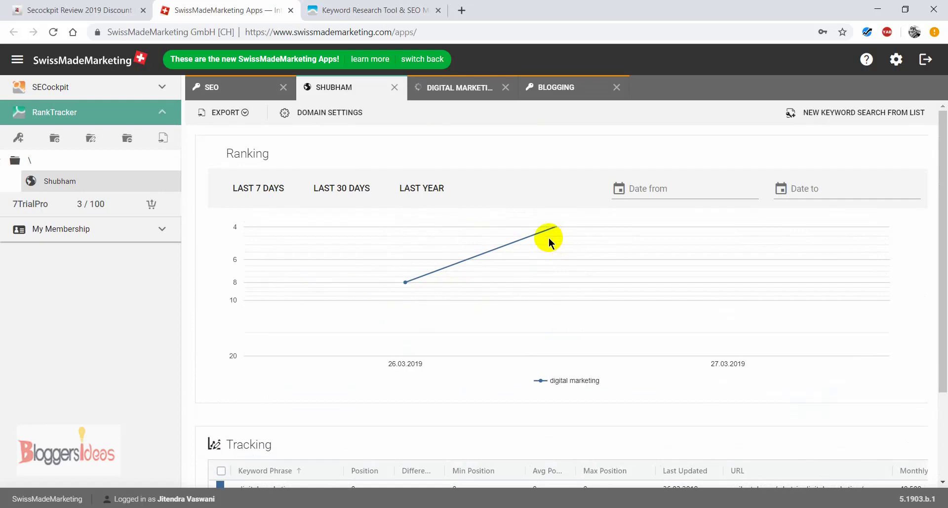
left_click(677, 193)
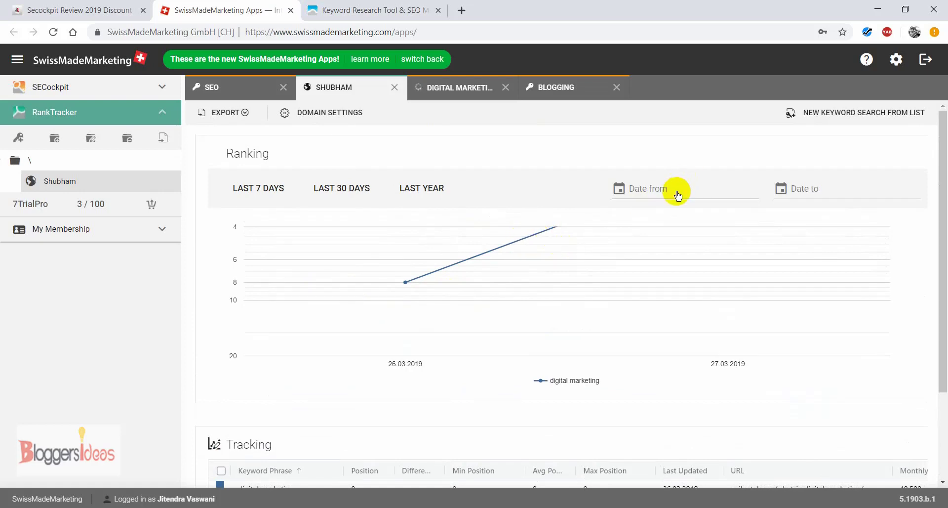
left_click(630, 192)
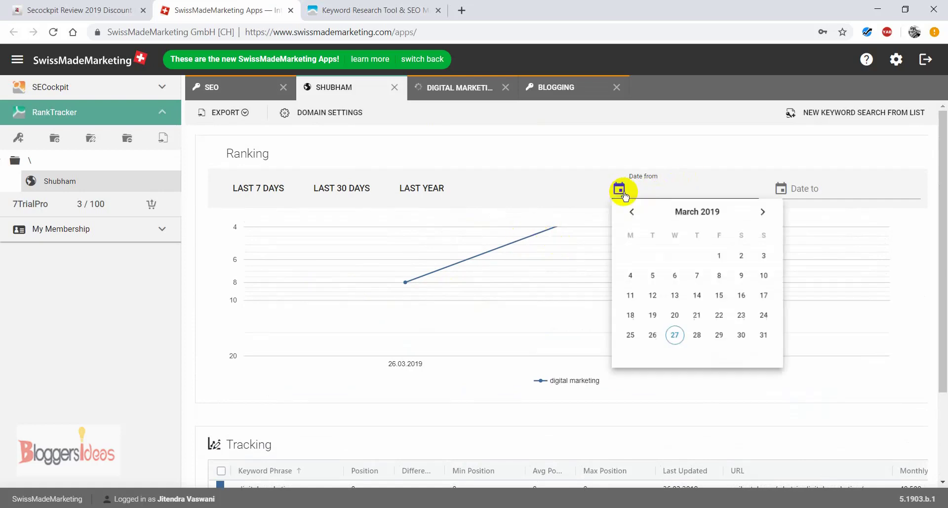
left_click(656, 191)
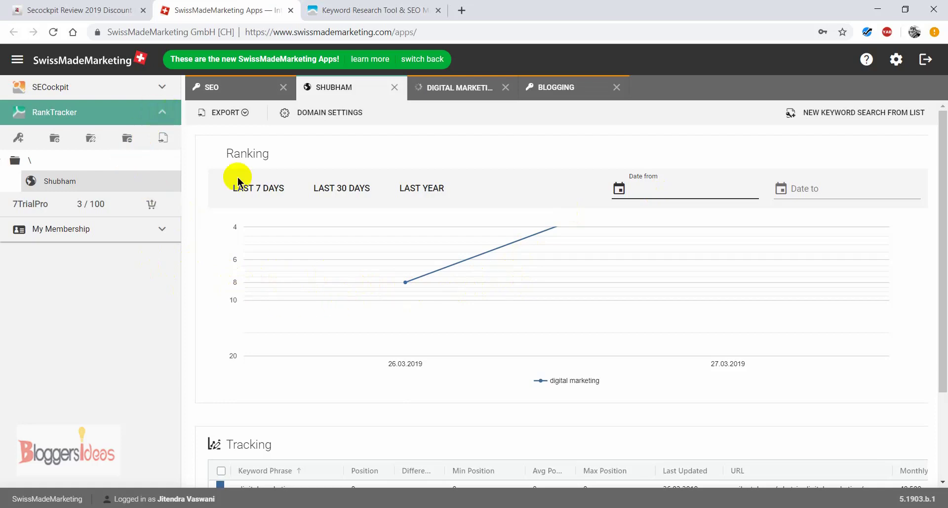
left_click(370, 10)
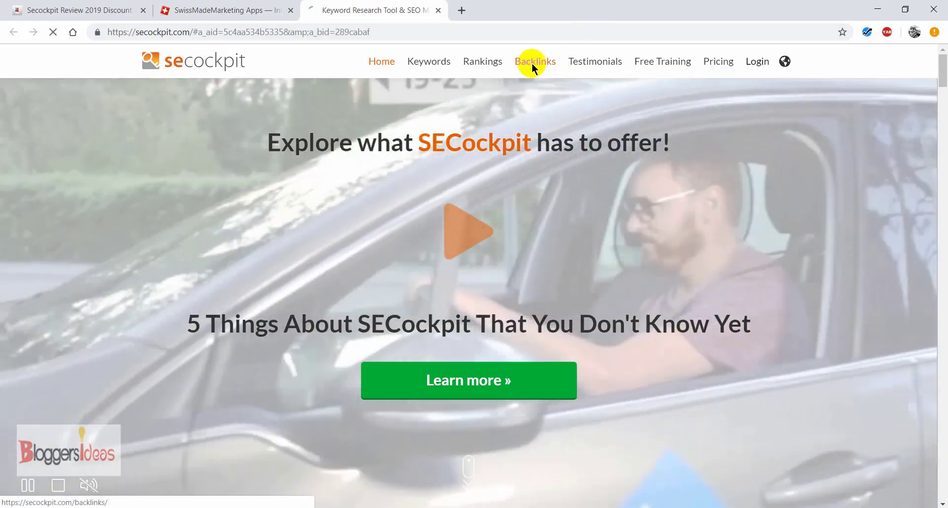
Open the website's Backlinks page, checking the RankTracker tab while it loads
left_click(533, 65)
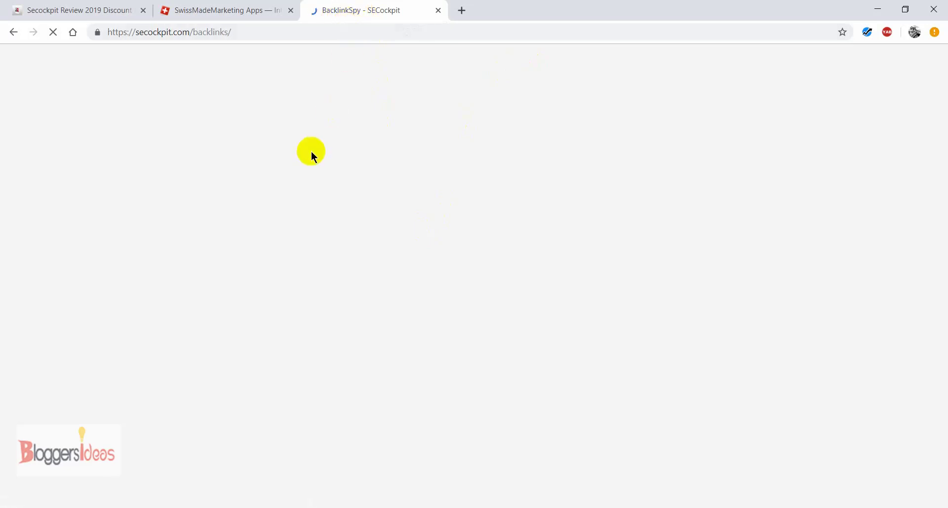
left_click(220, 8)
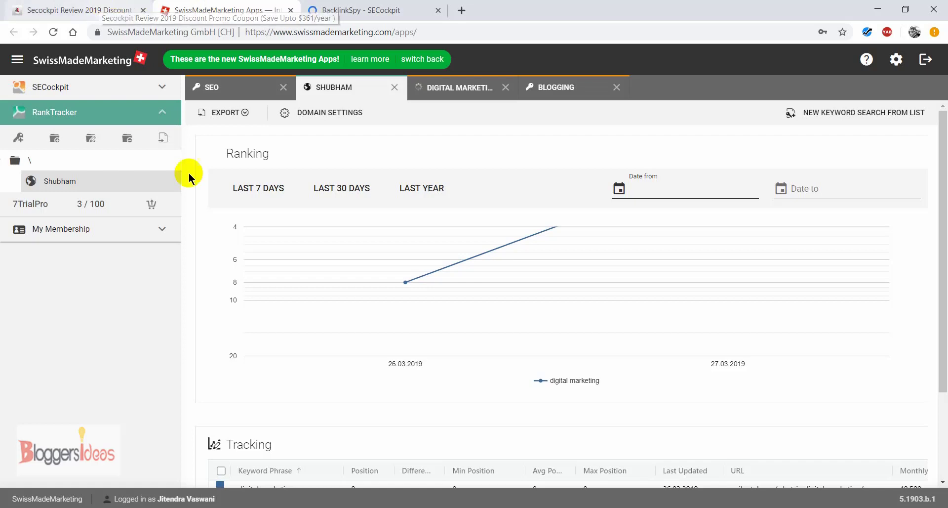
left_click(316, 8)
left_click(220, 7)
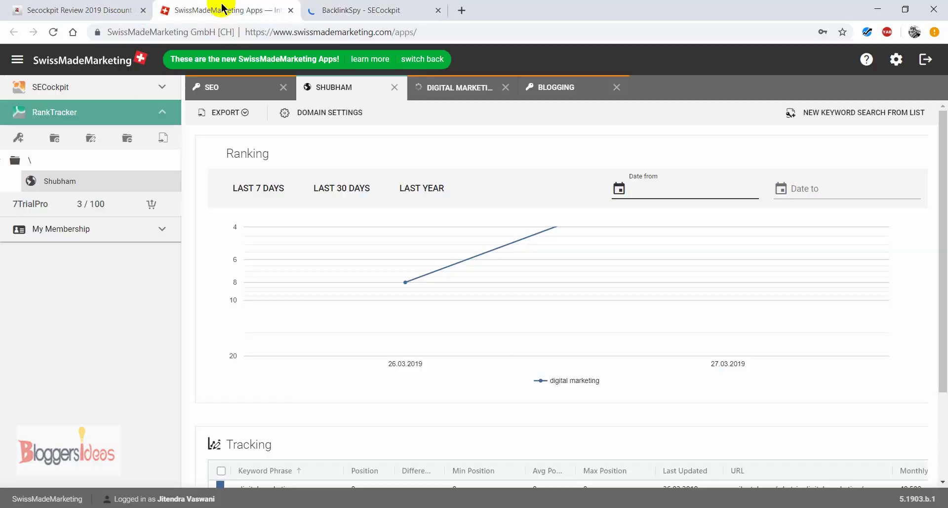
left_click(388, 6)
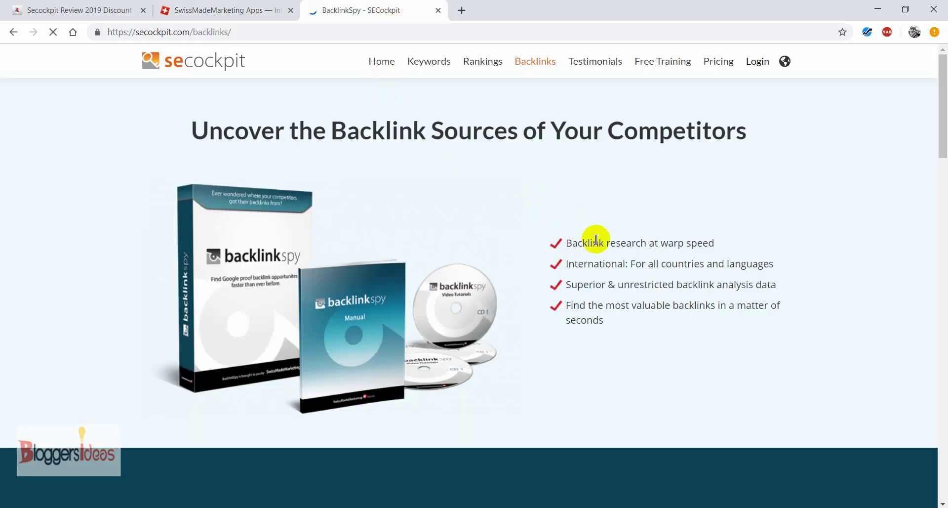
Scroll the BacklinkSpy page, returning to 'Uncover the Backlink Sources of Your Competitors'
scroll(612, 227, "down", 1)
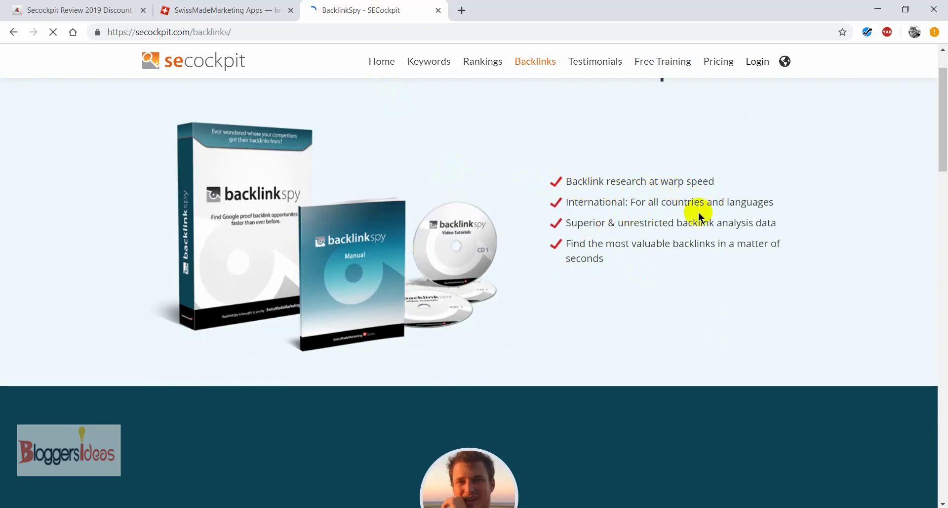
scroll(214, 251, "down", 5)
scroll(214, 251, "down", 4)
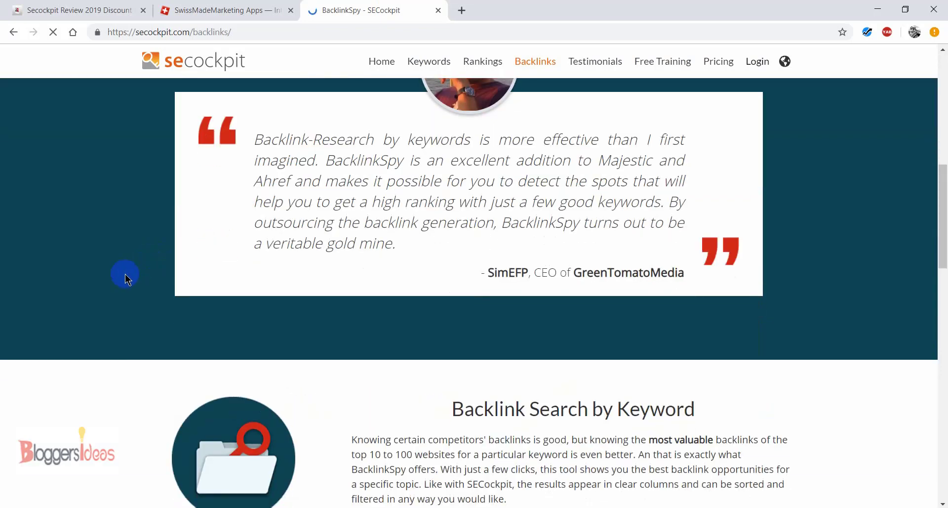
scroll(125, 274, "down", 4)
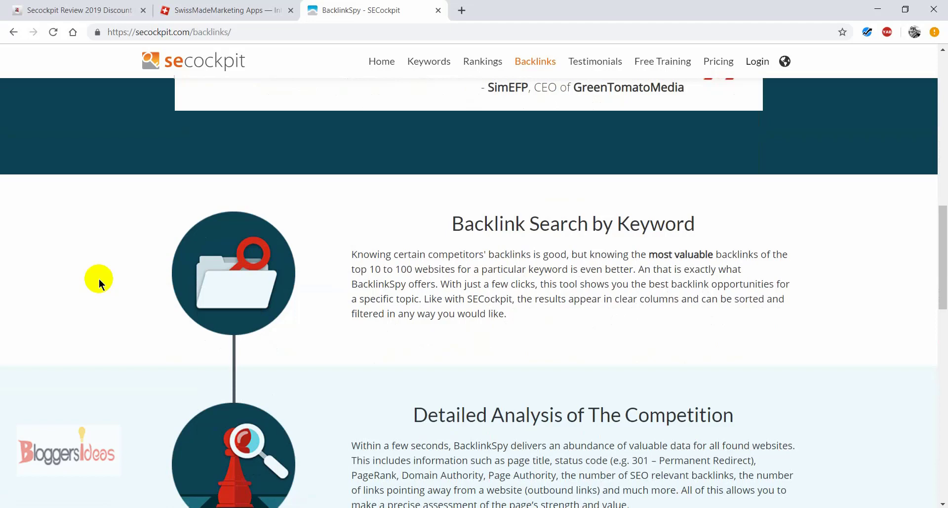
scroll(99, 278, "up", 9)
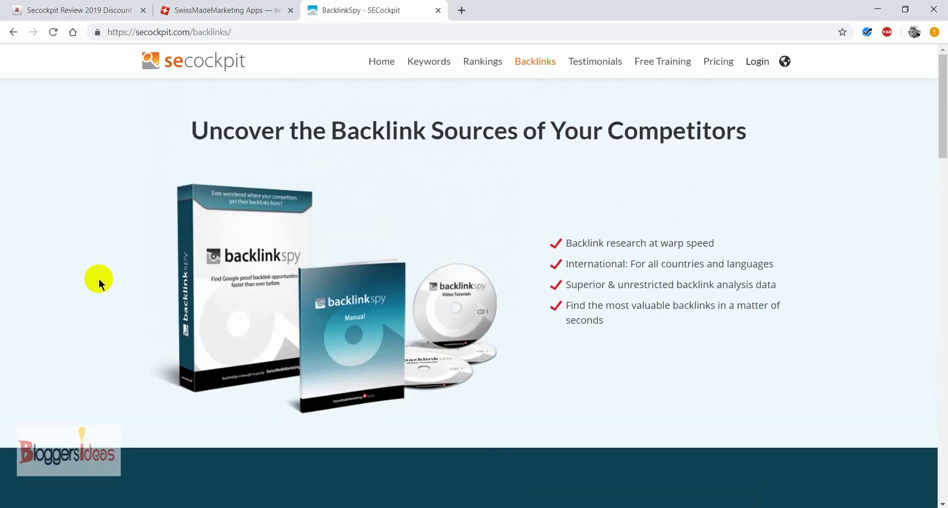
In the SwissMadeMarketing Apps tab, turn on Dark Mode in the account settings
left_click(213, 7)
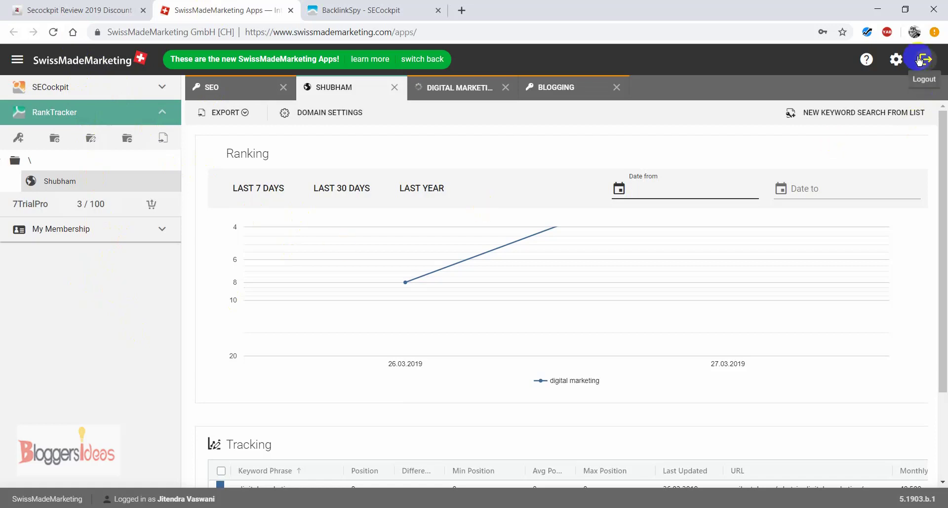
left_click(902, 60)
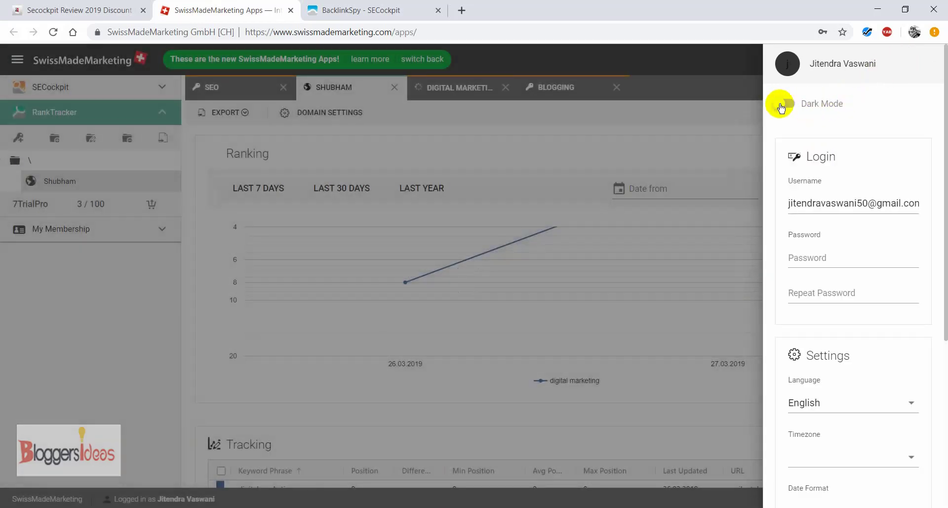
left_click(789, 105)
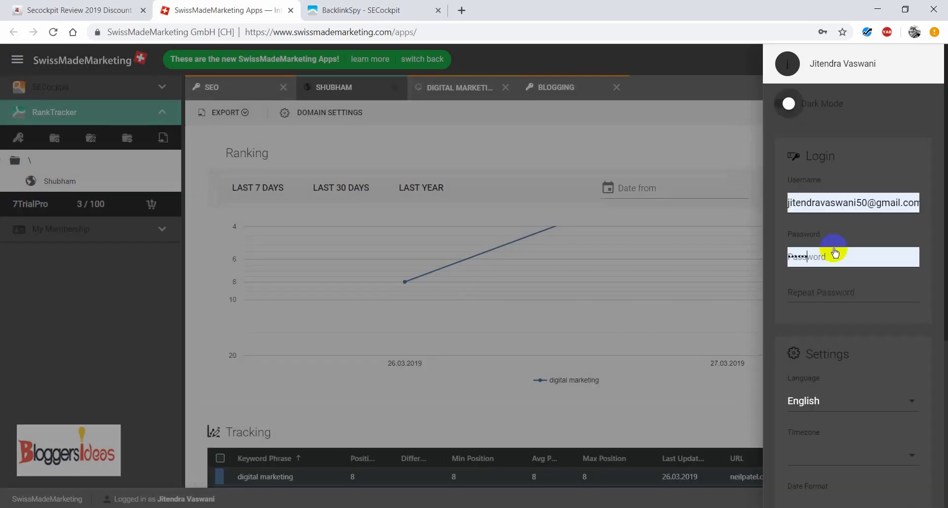
scroll(862, 375, "down", 4)
scroll(845, 286, "down", 2)
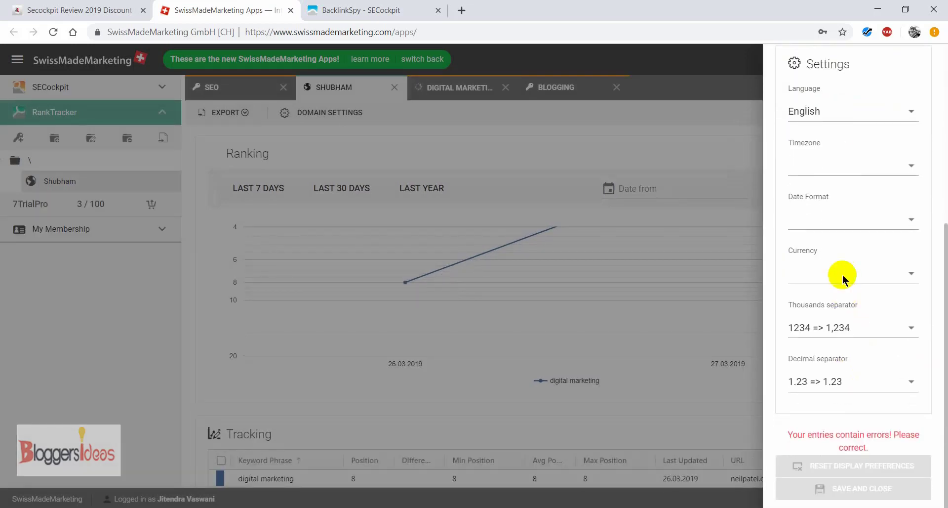
scroll(857, 306, "up", 6)
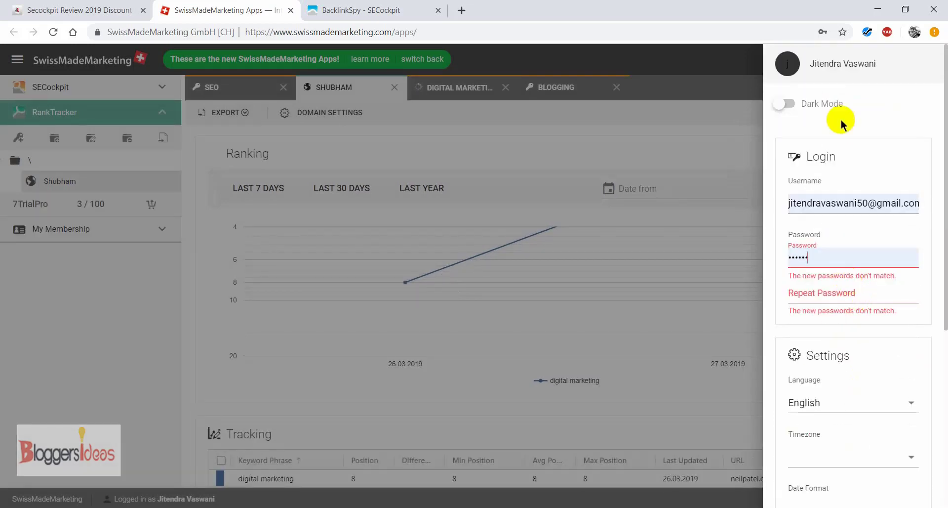
Close the settings without saving, show the SEO keyword list, and return to the review article
left_click(109, 306)
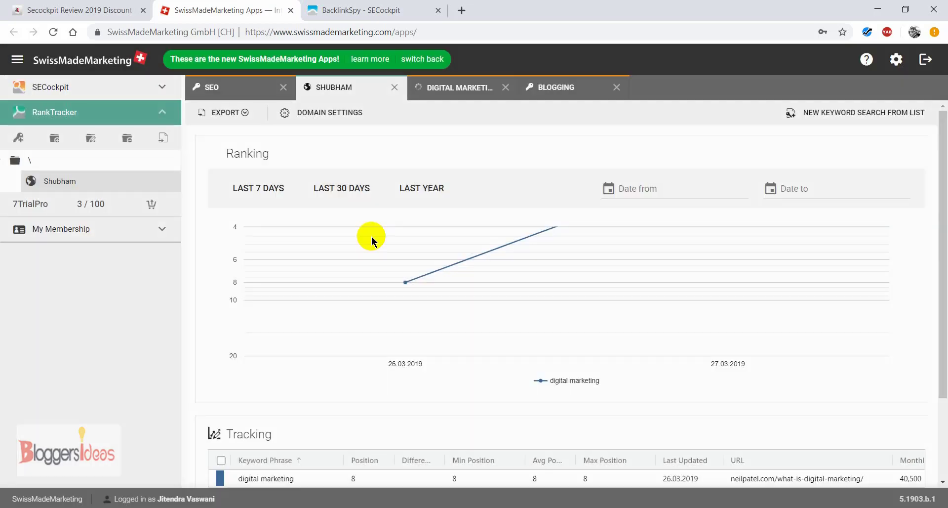
left_click(253, 93)
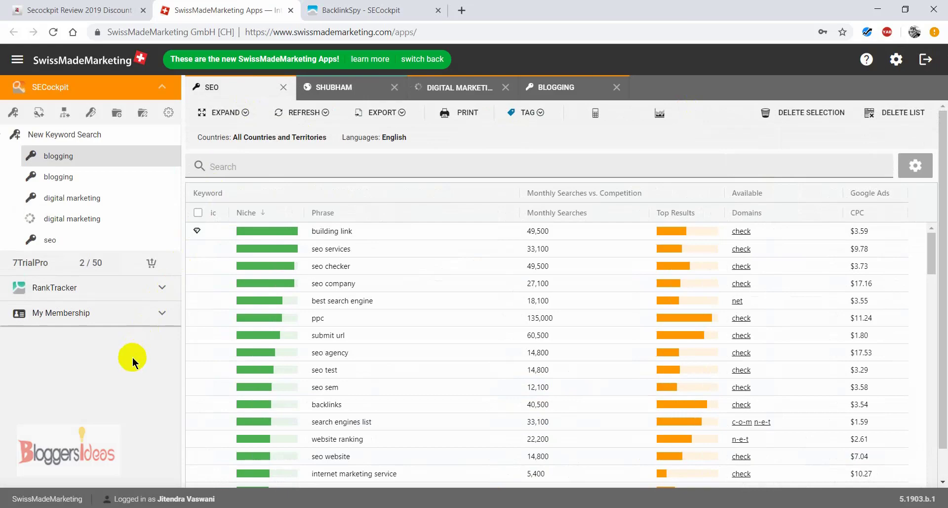
left_click(85, 9)
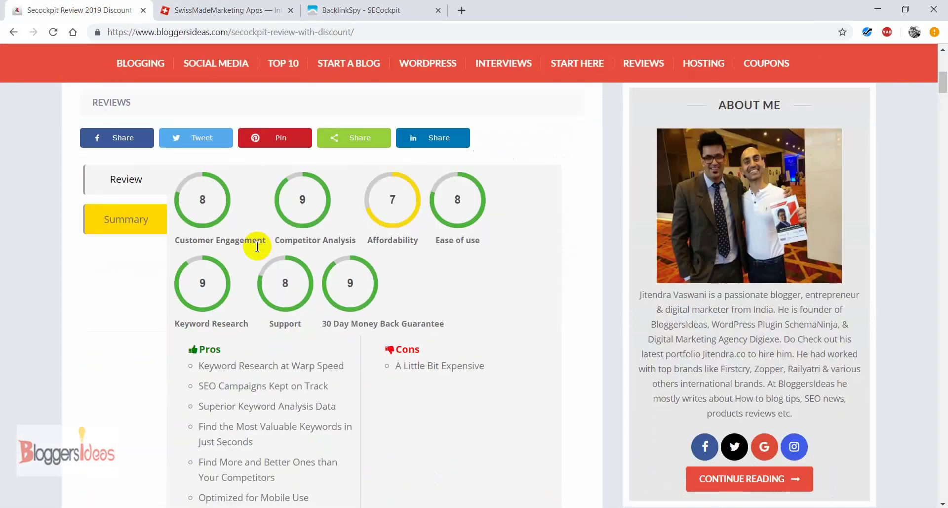
Scroll the review past the rating circles and Pros/Cons to the $599 price box
scroll(265, 259, "up", 4)
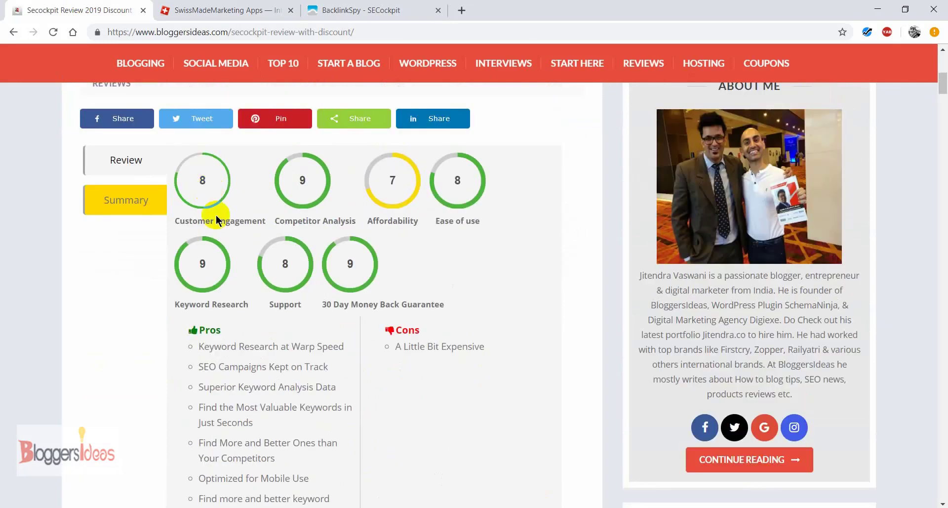
scroll(247, 242, "down", 4)
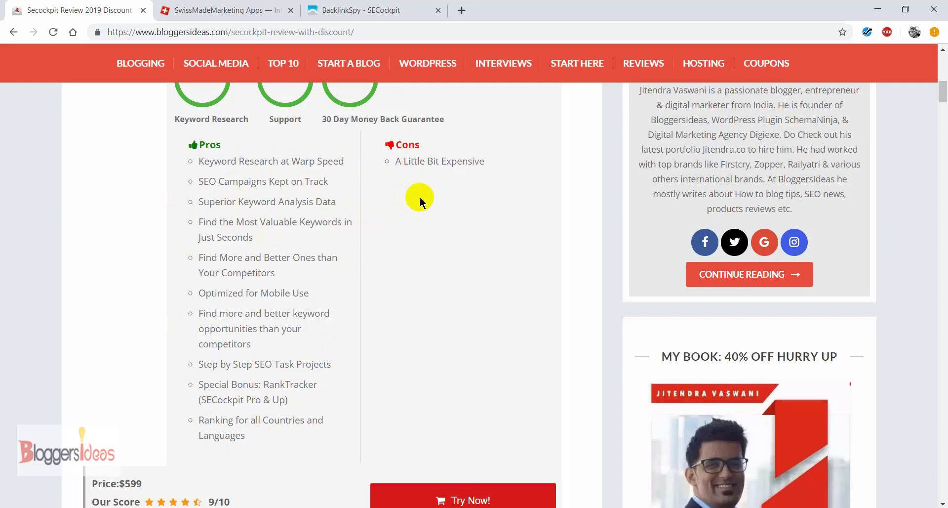
scroll(156, 304, "down", 4)
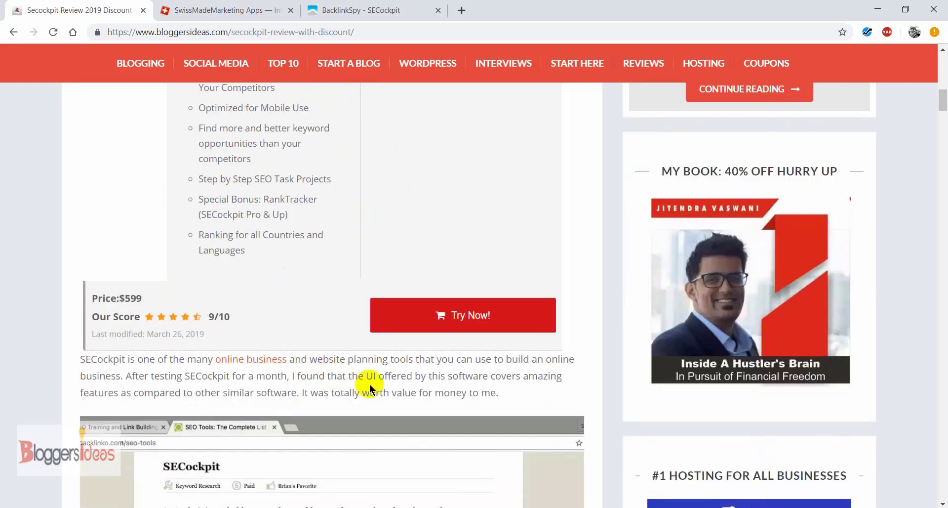
Scroll past the Discount Coupon pricing table and Features to 'The Comprehensive Training Material Is Included'
scroll(369, 383, "down", 3)
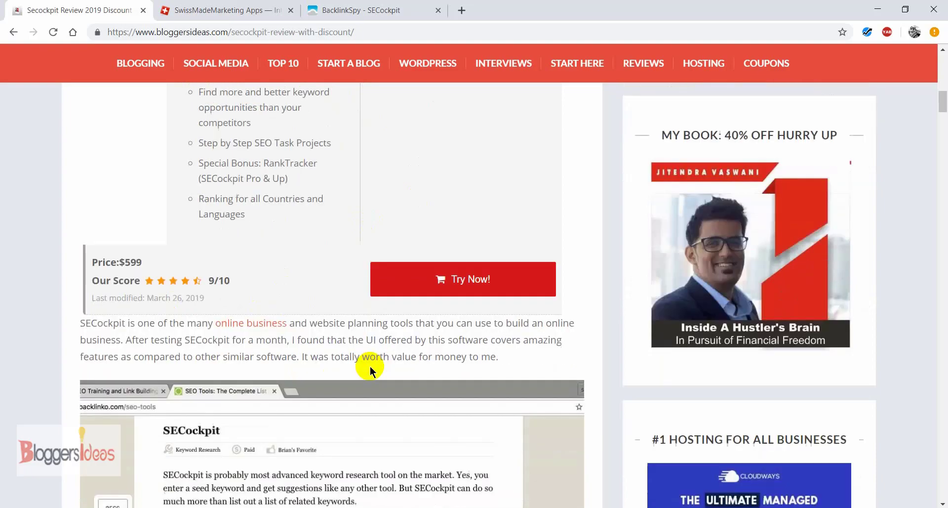
scroll(323, 373, "down", 9)
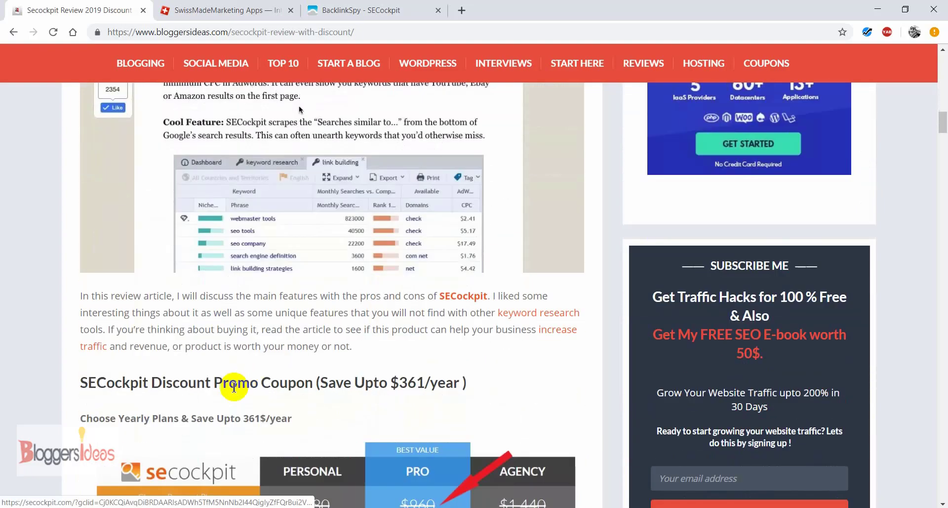
scroll(237, 384, "up", 7)
scroll(236, 384, "down", 8)
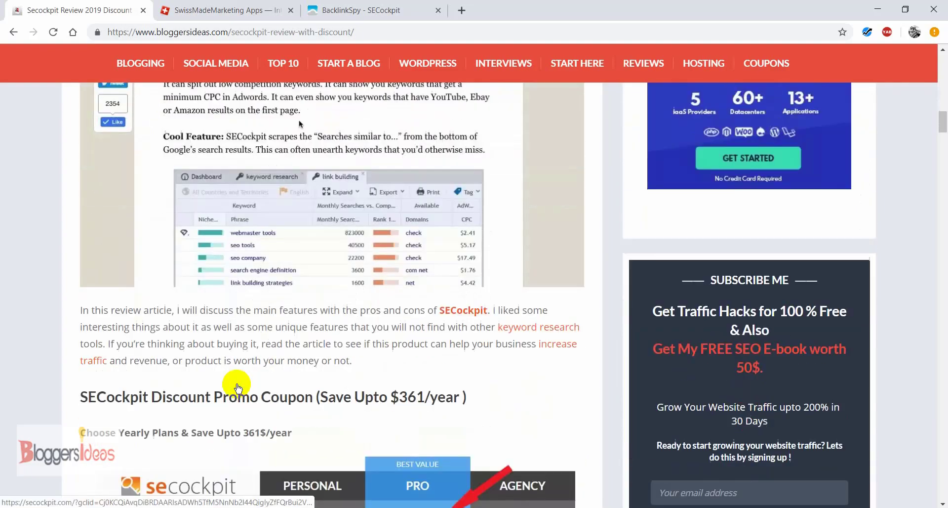
scroll(237, 388, "down", 4)
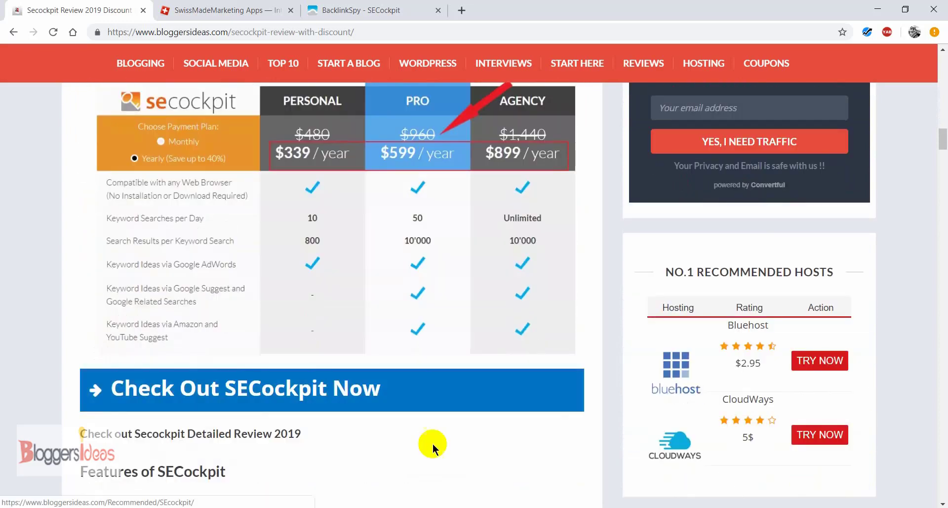
scroll(271, 434, "down", 4)
scroll(228, 346, "down", 11)
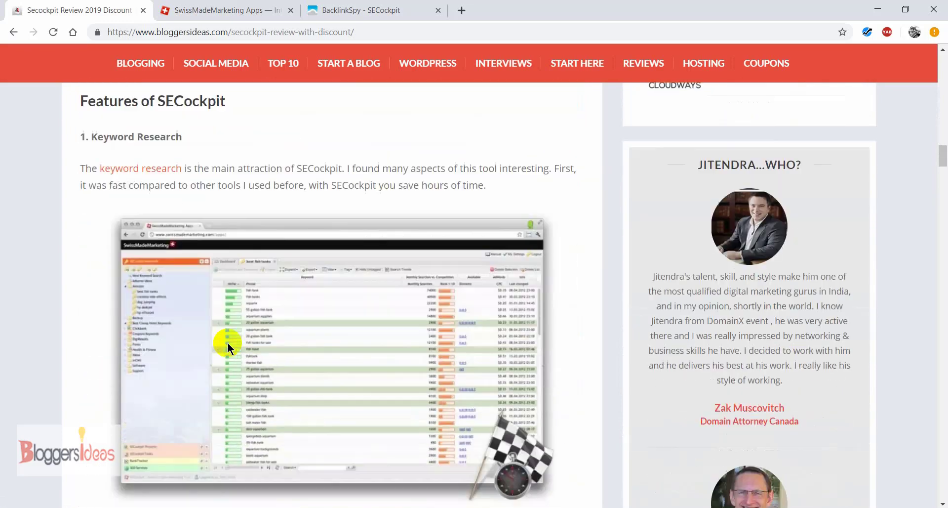
scroll(227, 343, "down", 9)
scroll(229, 339, "up", 9)
scroll(255, 321, "up", 20)
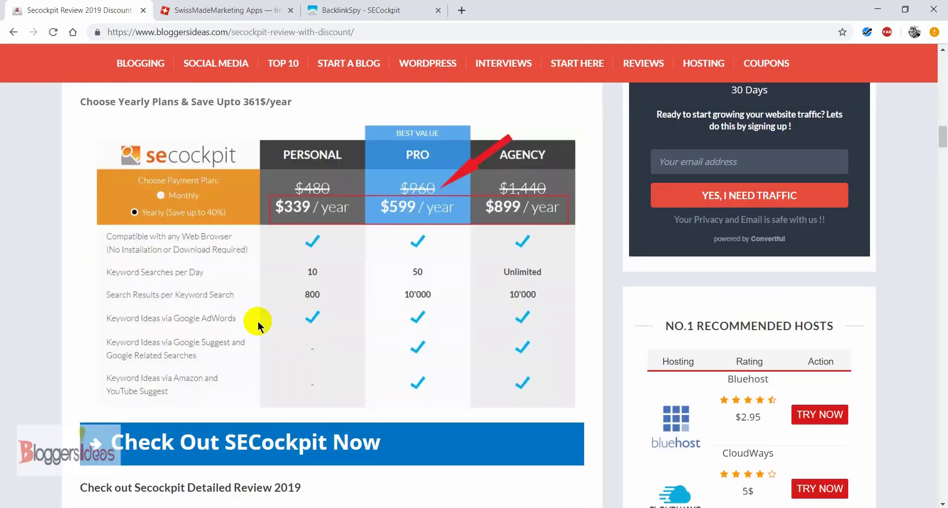
scroll(264, 324, "down", 4)
scroll(264, 324, "down", 1)
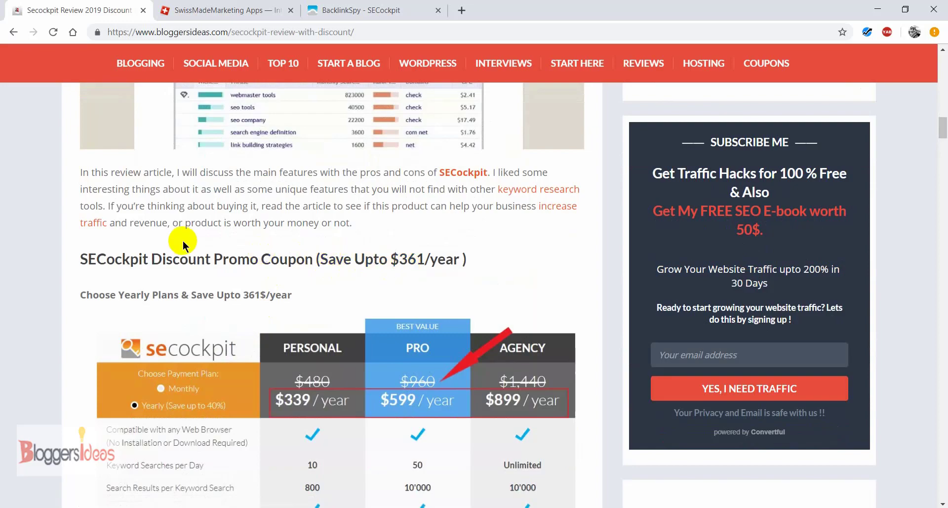
scroll(208, 286, "down", 7)
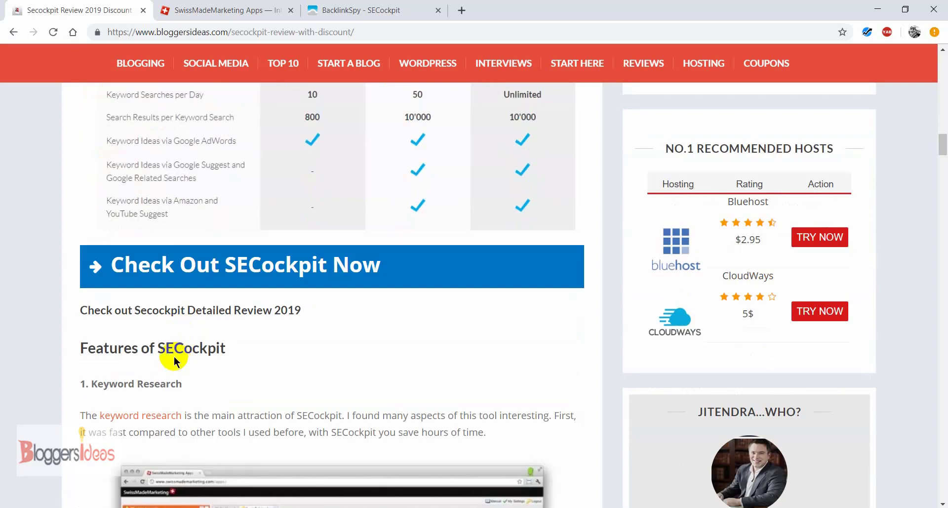
scroll(200, 336, "down", 20)
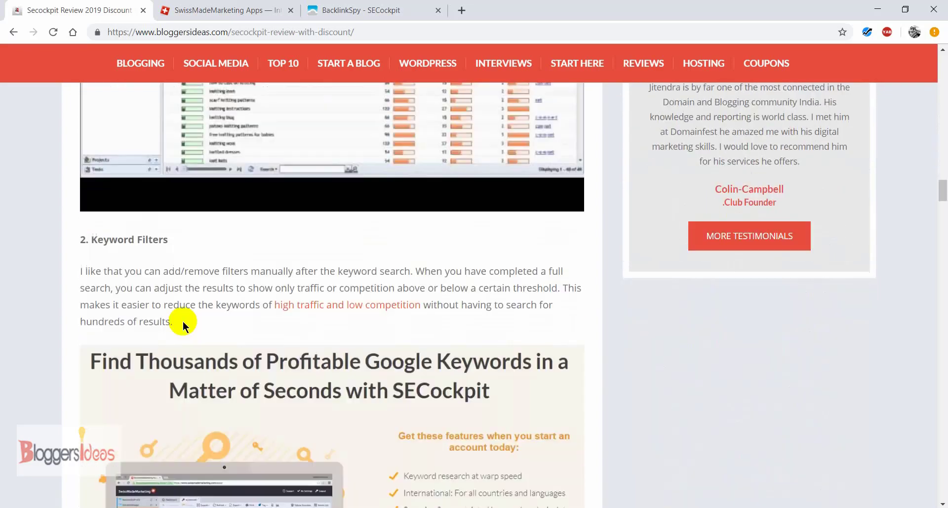
scroll(165, 317, "down", 10)
scroll(127, 311, "down", 7)
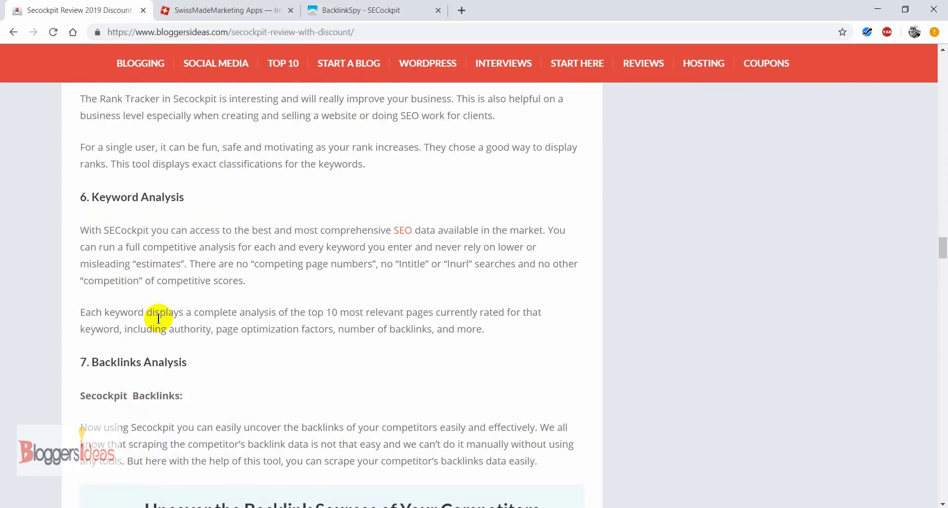
scroll(129, 325, "down", 10)
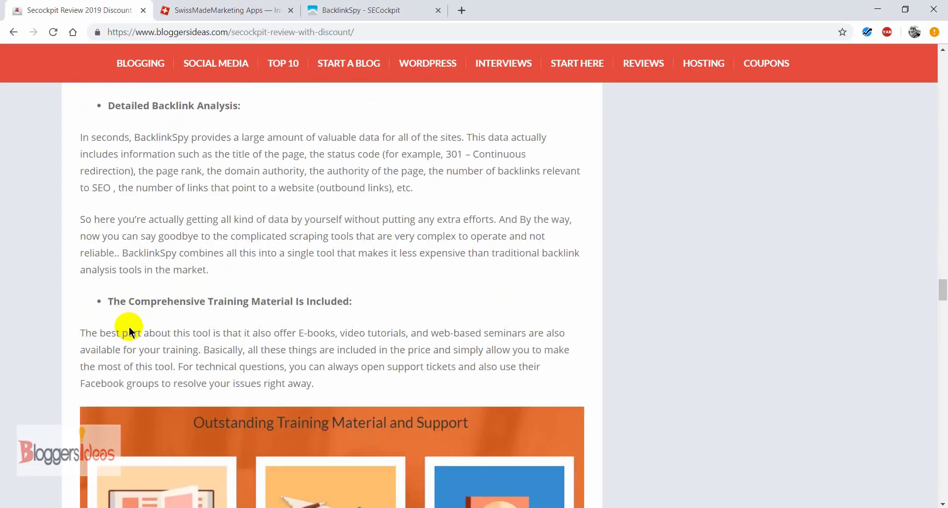